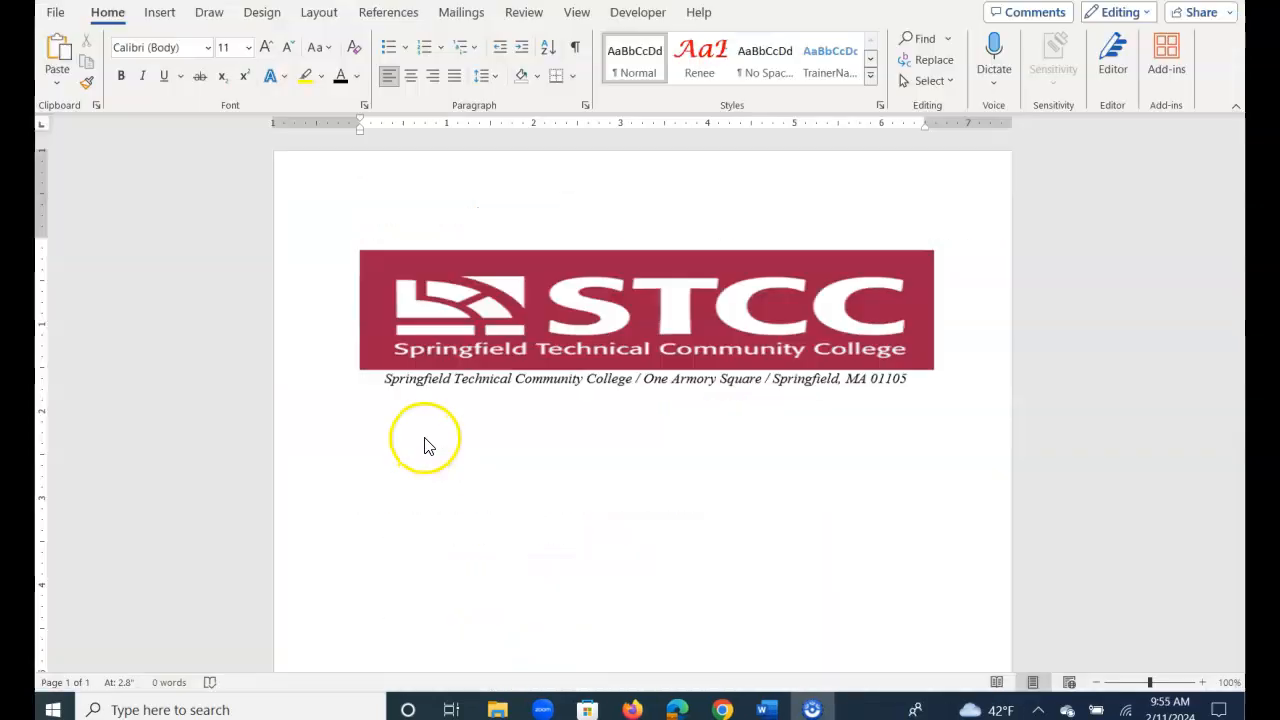
- Put the cursor on the empty line below the STCC letterhead to start the letter
click(424, 440)
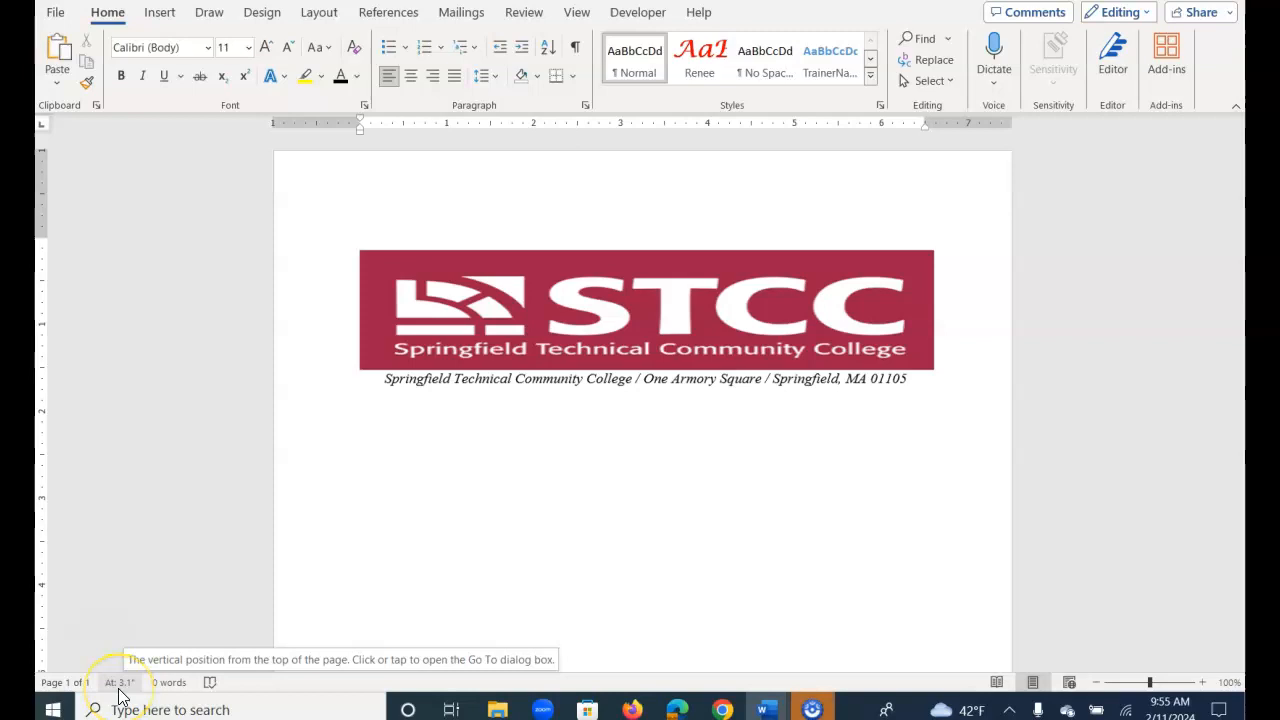
- Confirm the status bar shows Vertical Page Position and place the cursor on the date line at about 3.4"
right_click(268, 690)
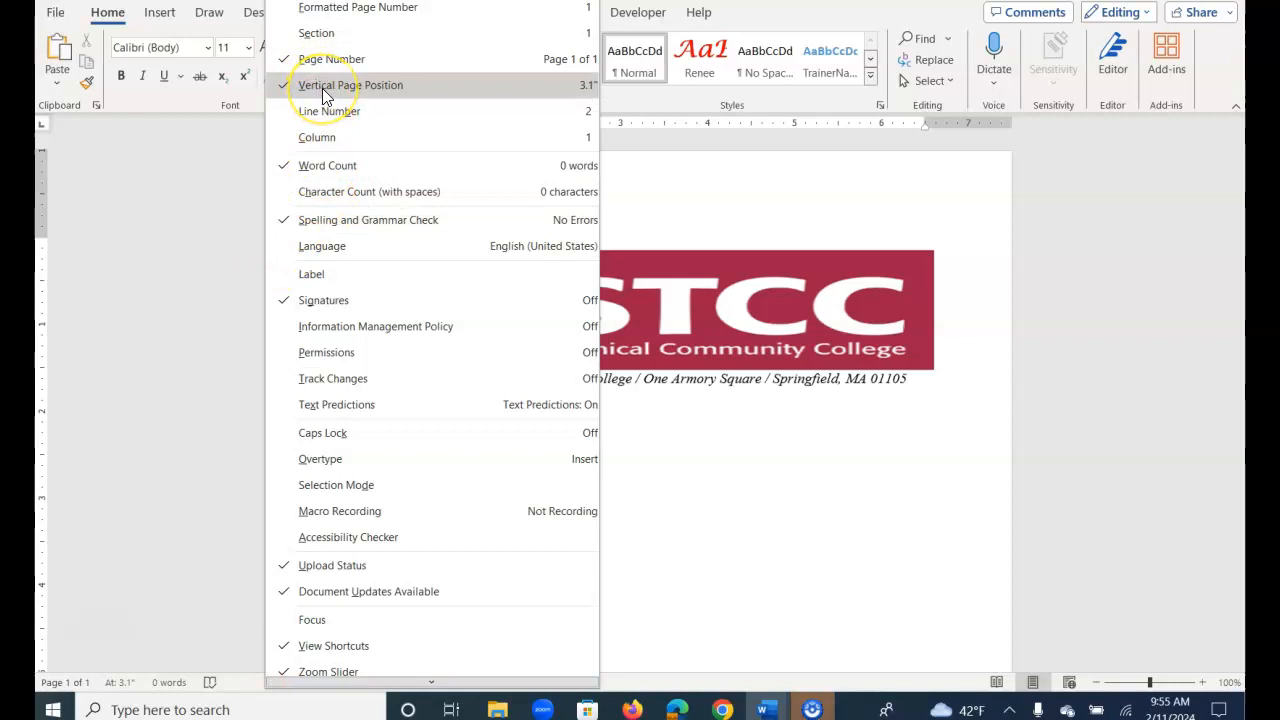
click(189, 643)
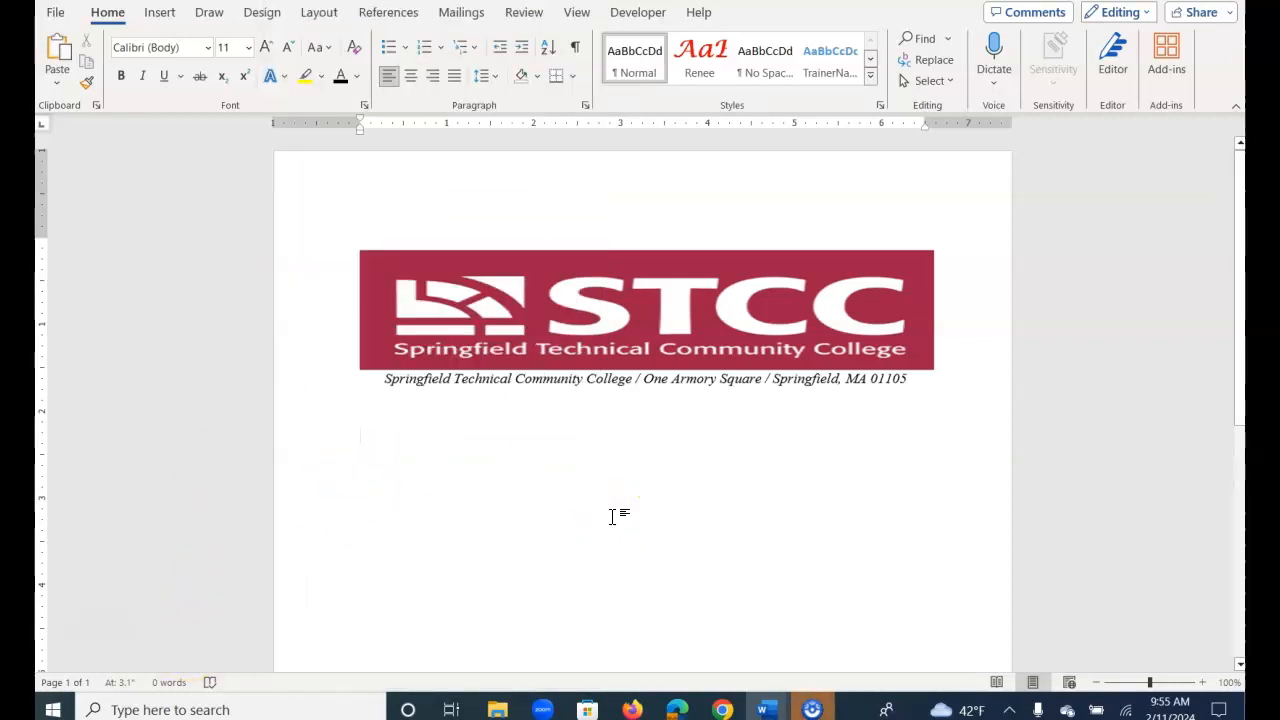
key(Return)
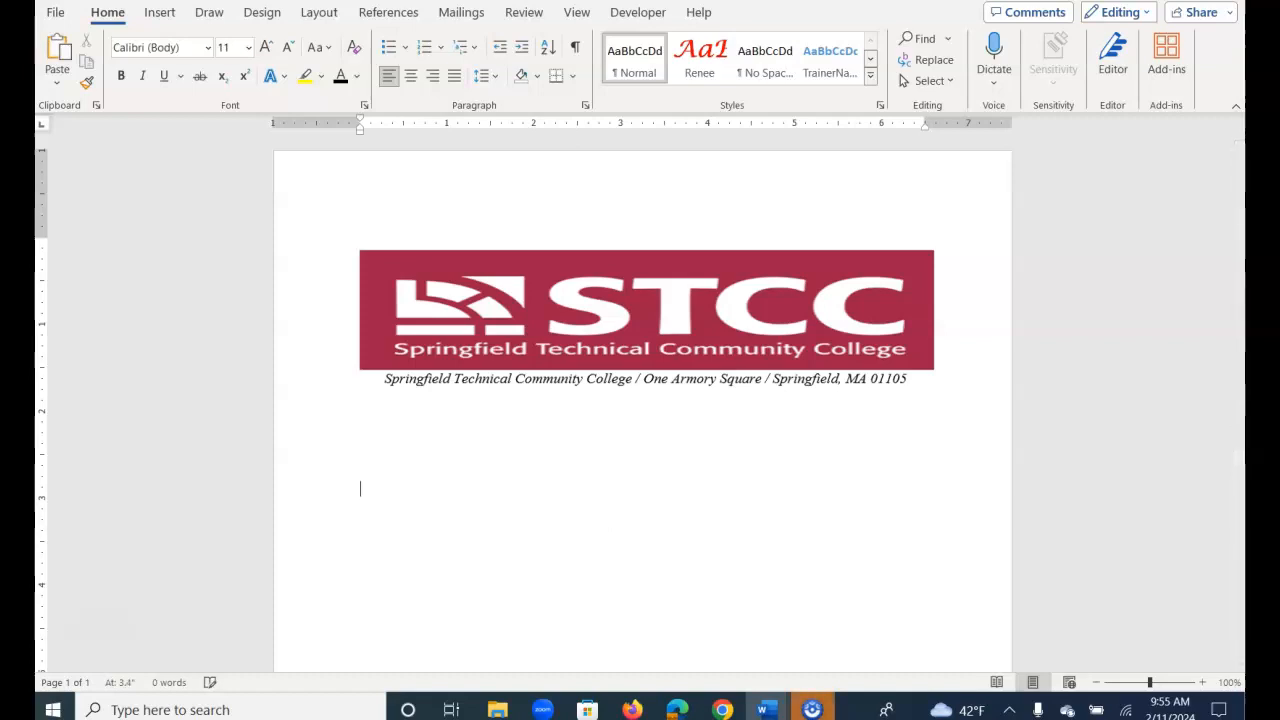
click(646, 447)
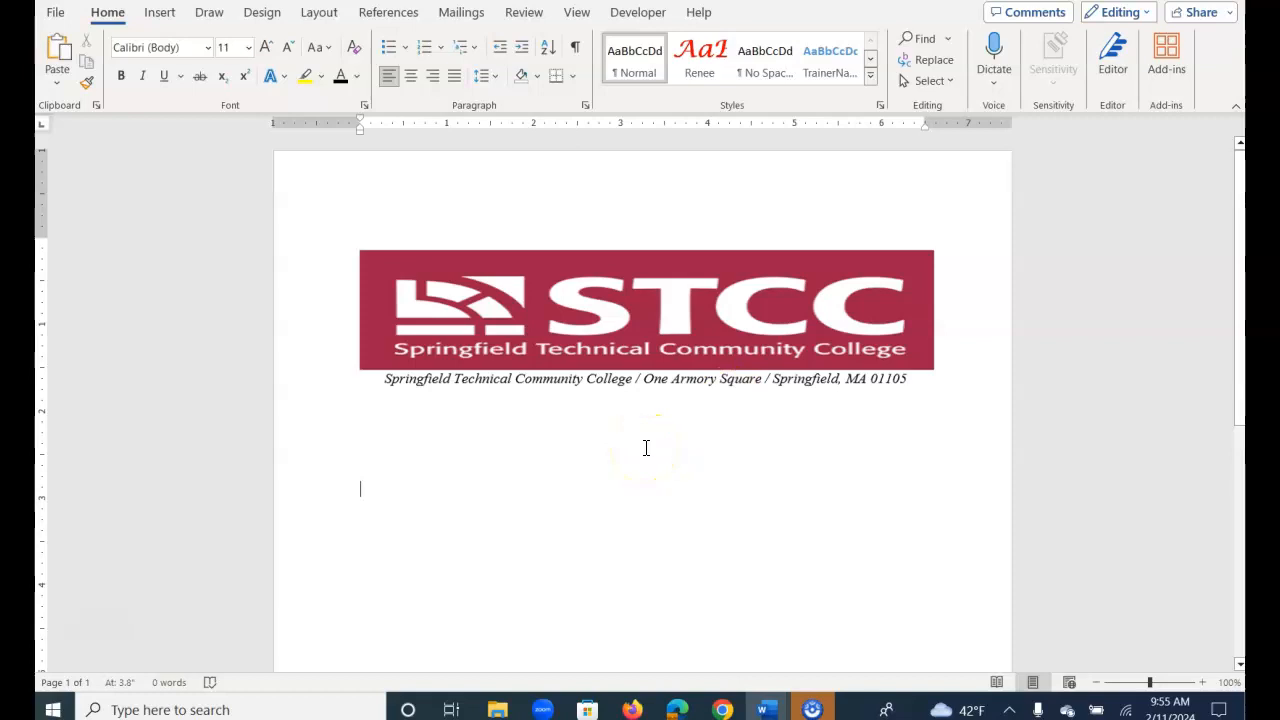
key(BackSpace)
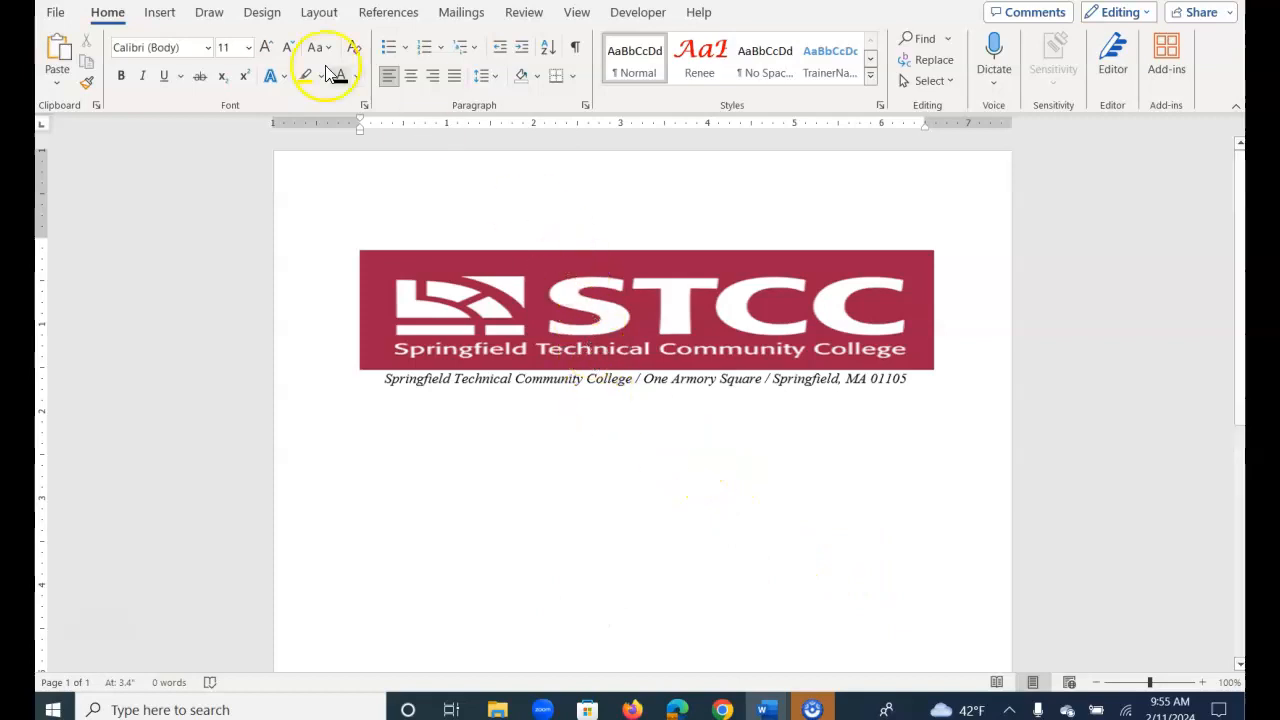
click(164, 20)
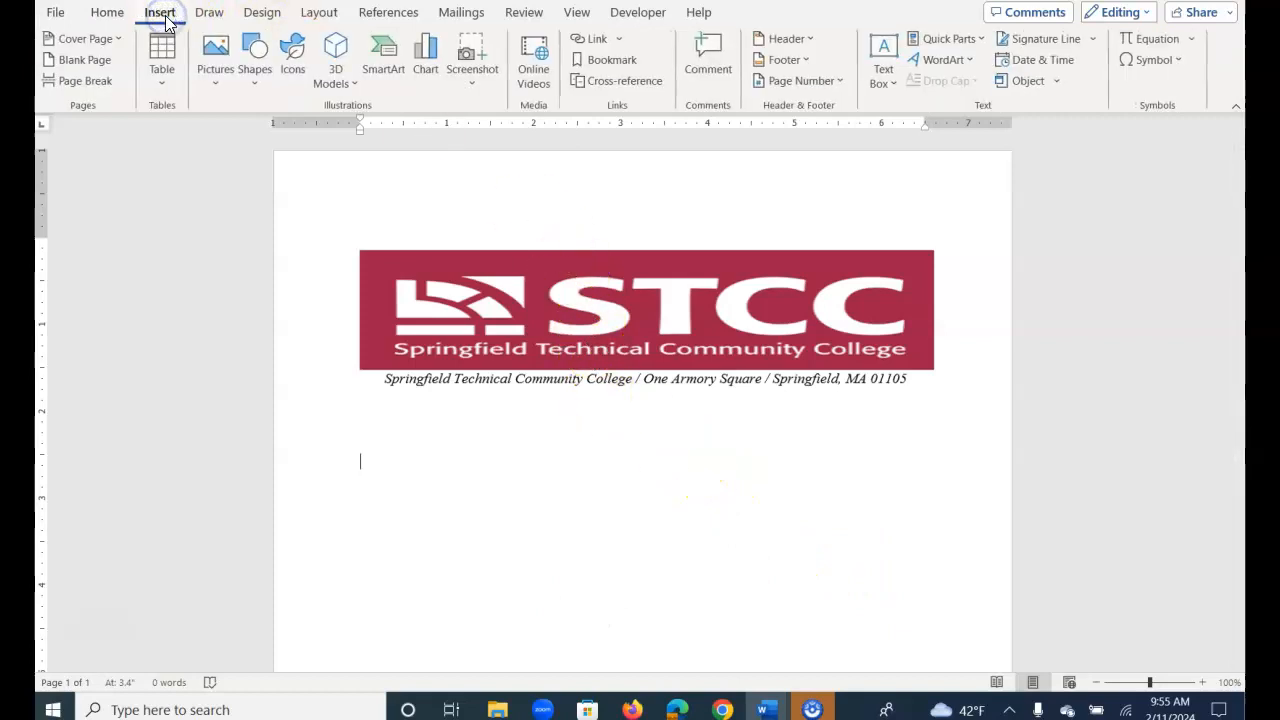
- Insert the date as February 11, 2024, set to update automatically, followed by blank lines
click(1024, 60)
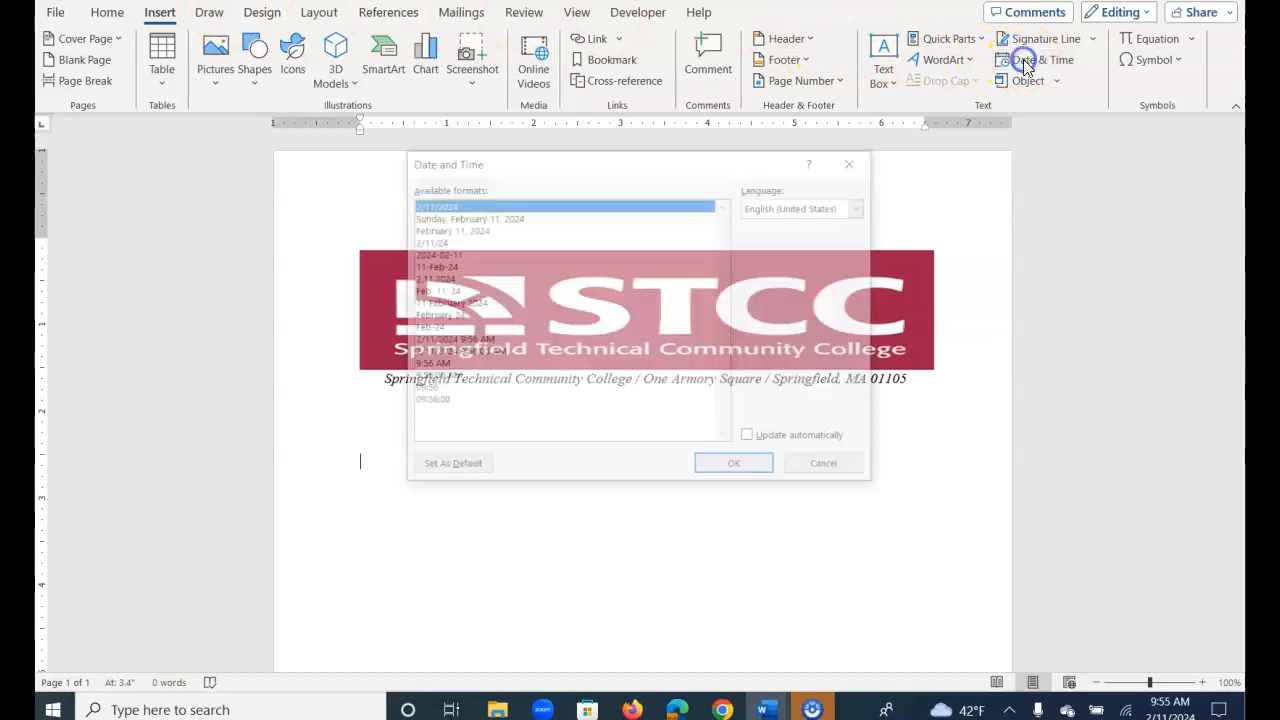
click(440, 230)
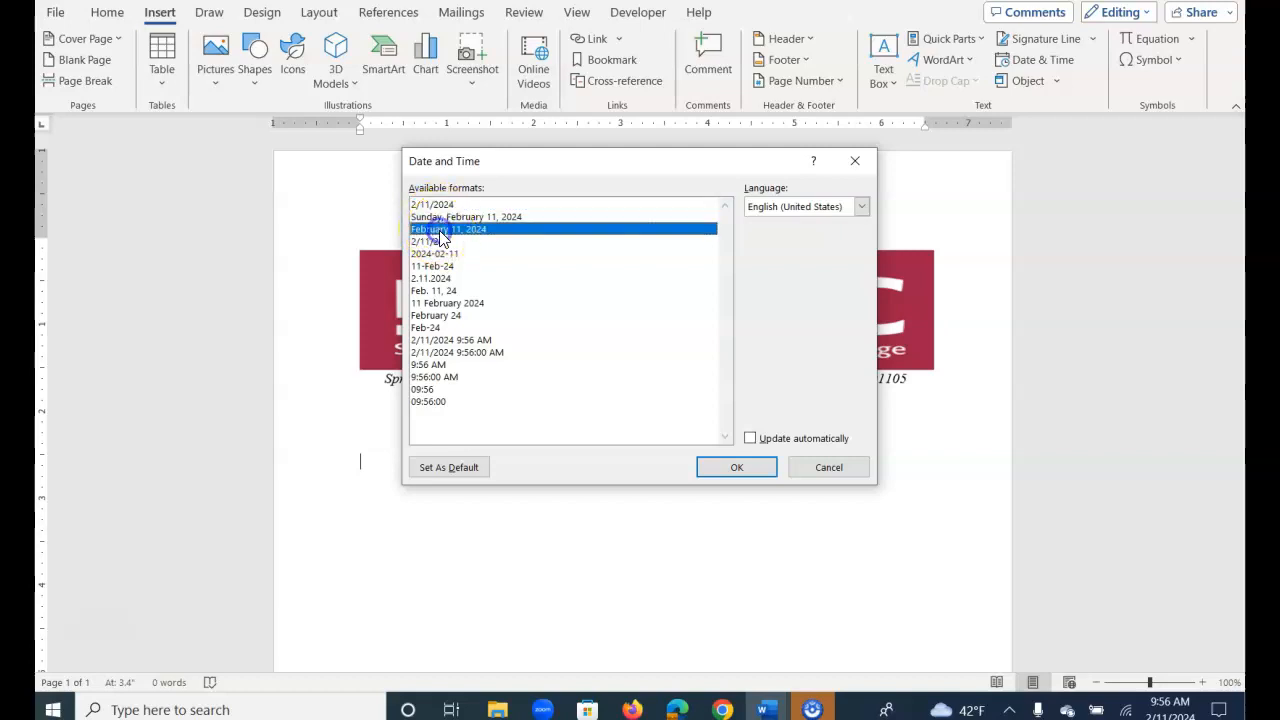
click(751, 440)
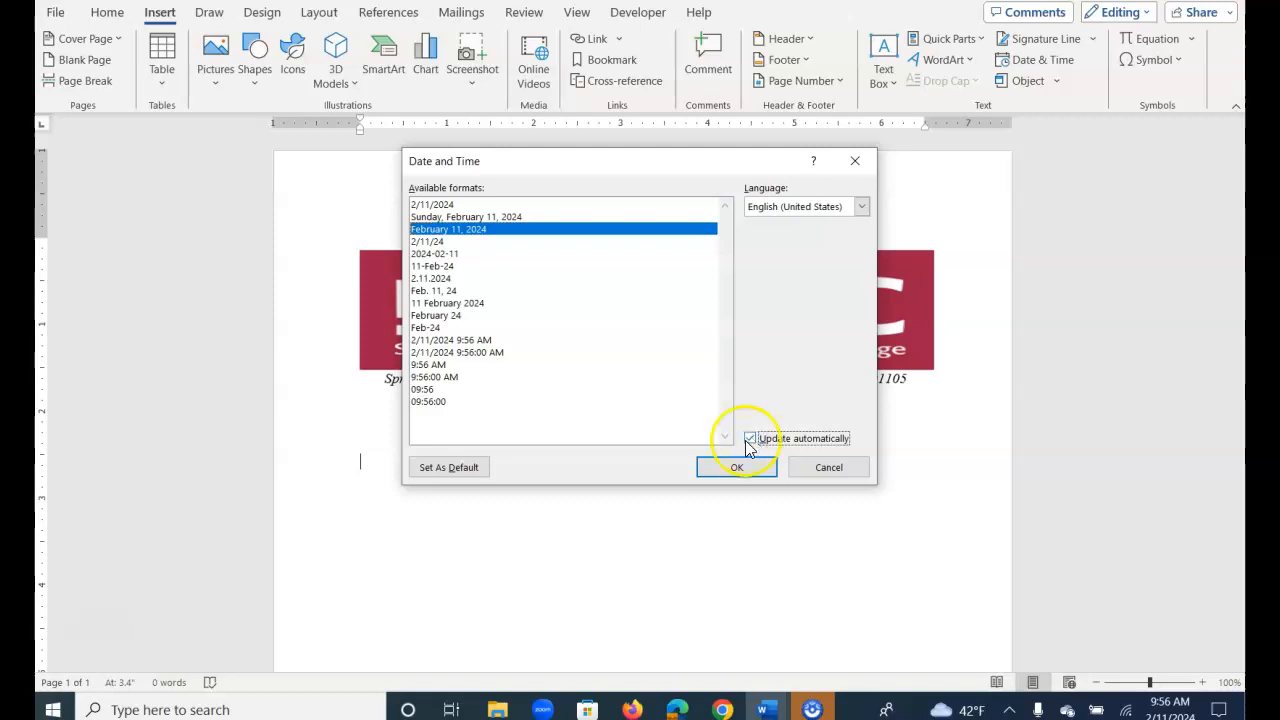
click(738, 468)
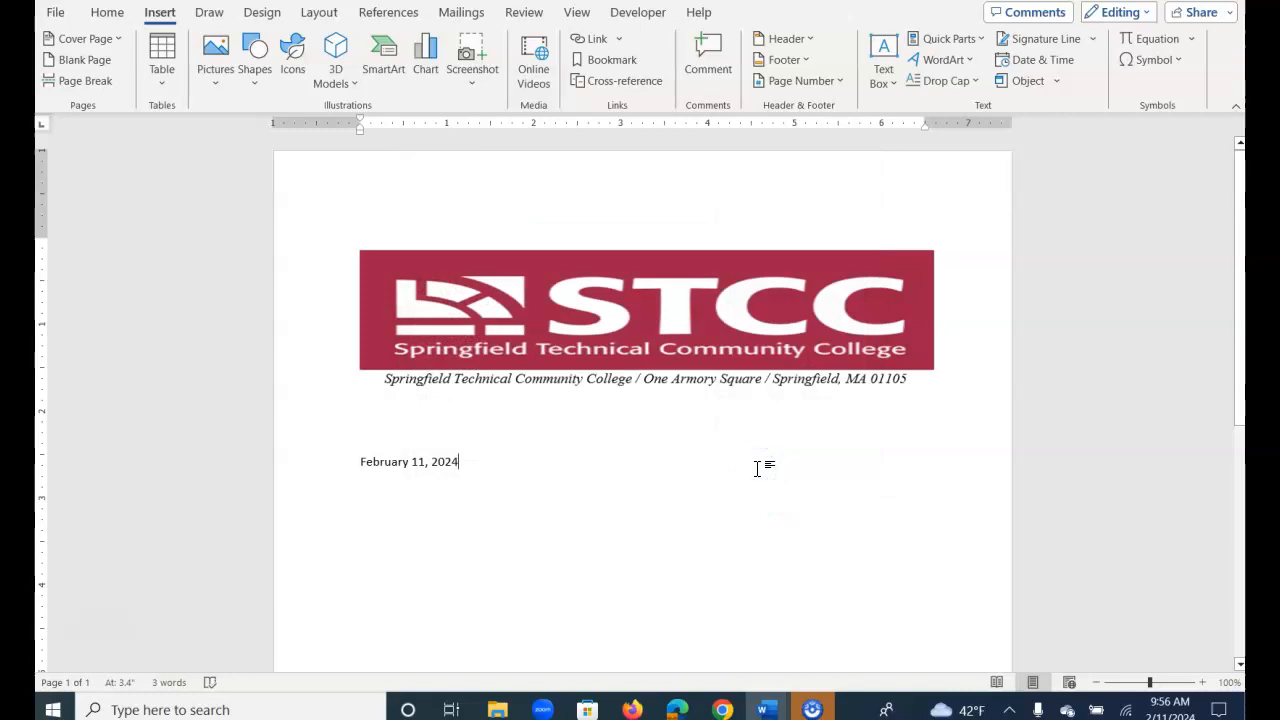
key(Return)
key(Return)
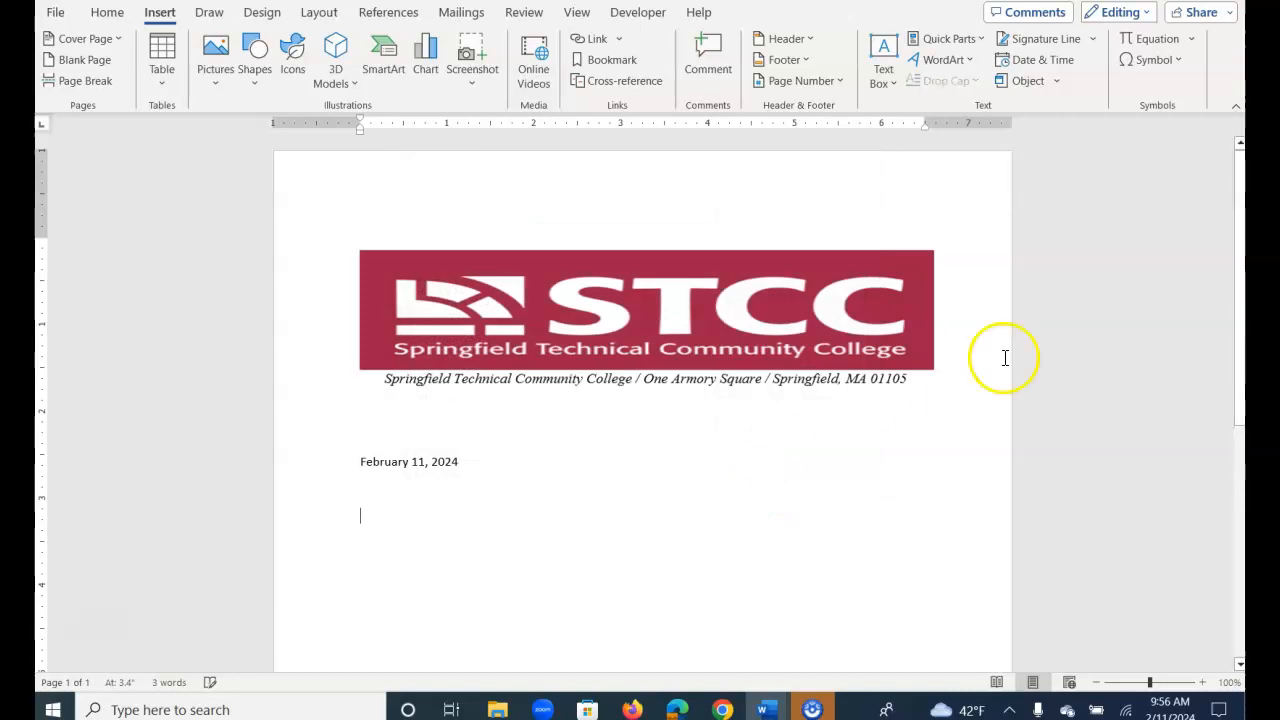
- Type the recipient's name, street address, city/state/ZIP line and the 'Dear …:' salutation on separate lines
click(104, 14)
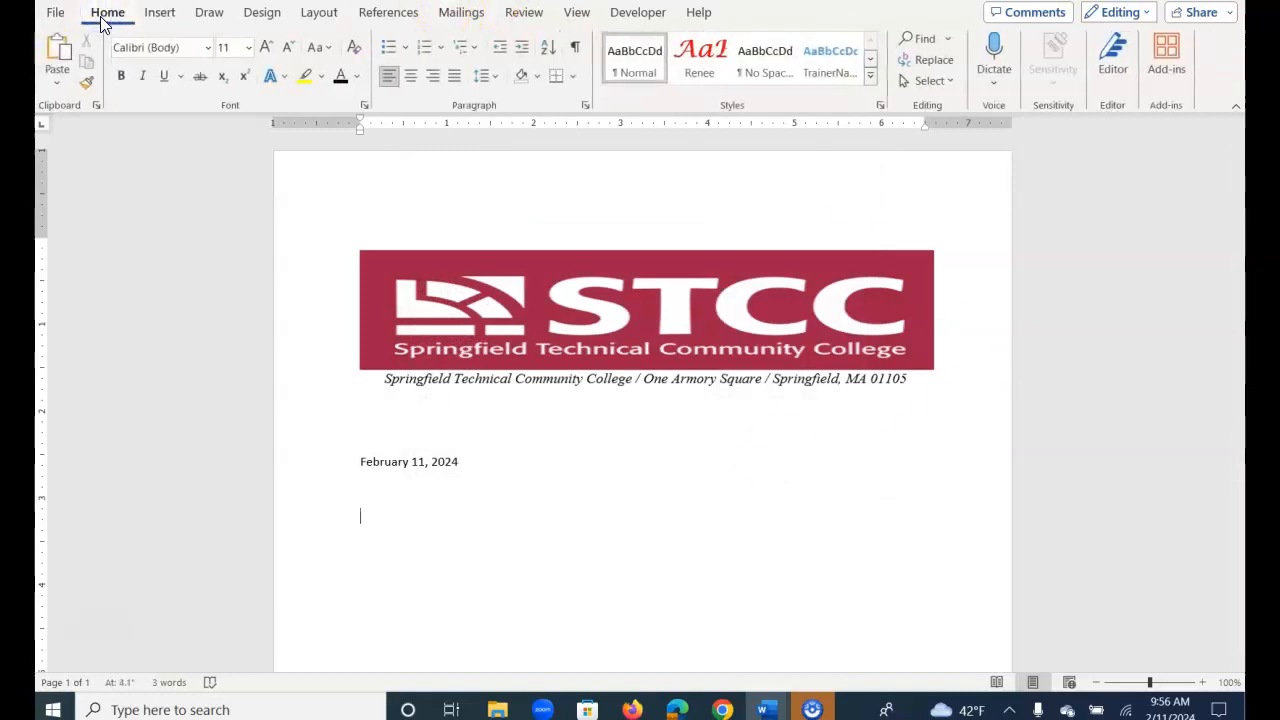
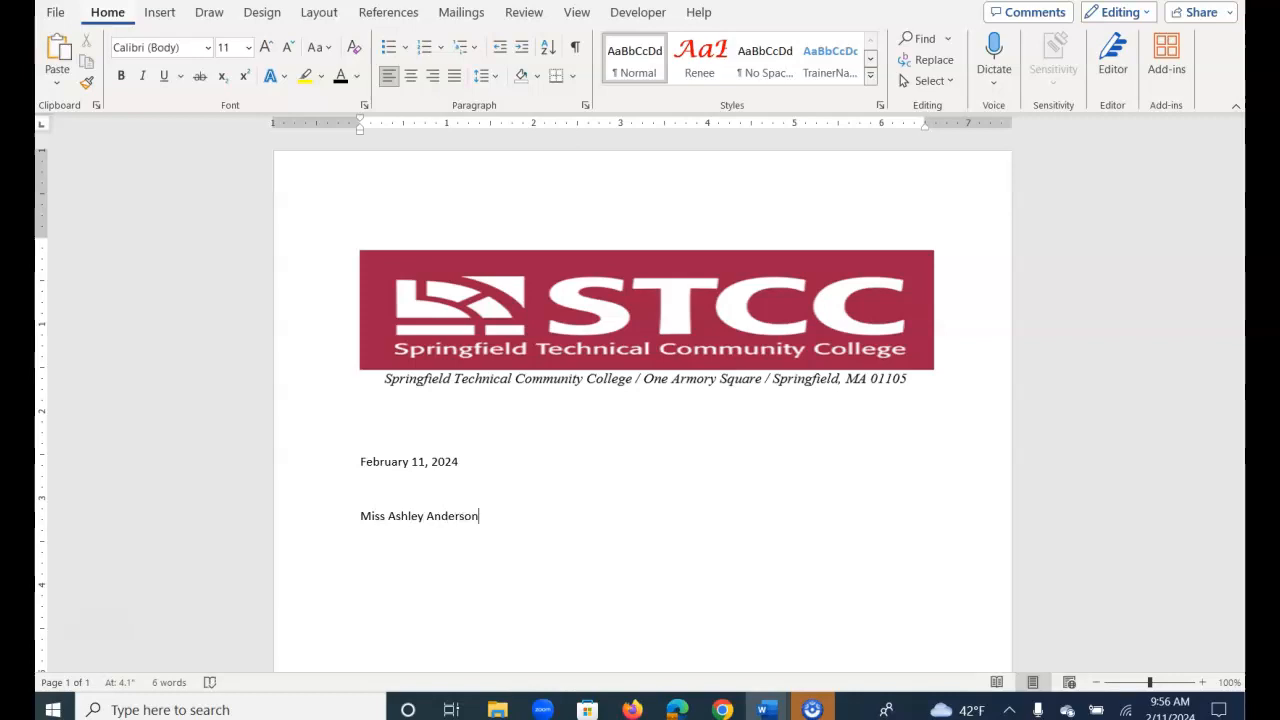
key(Return)
text(Springfield, MA 01107 )
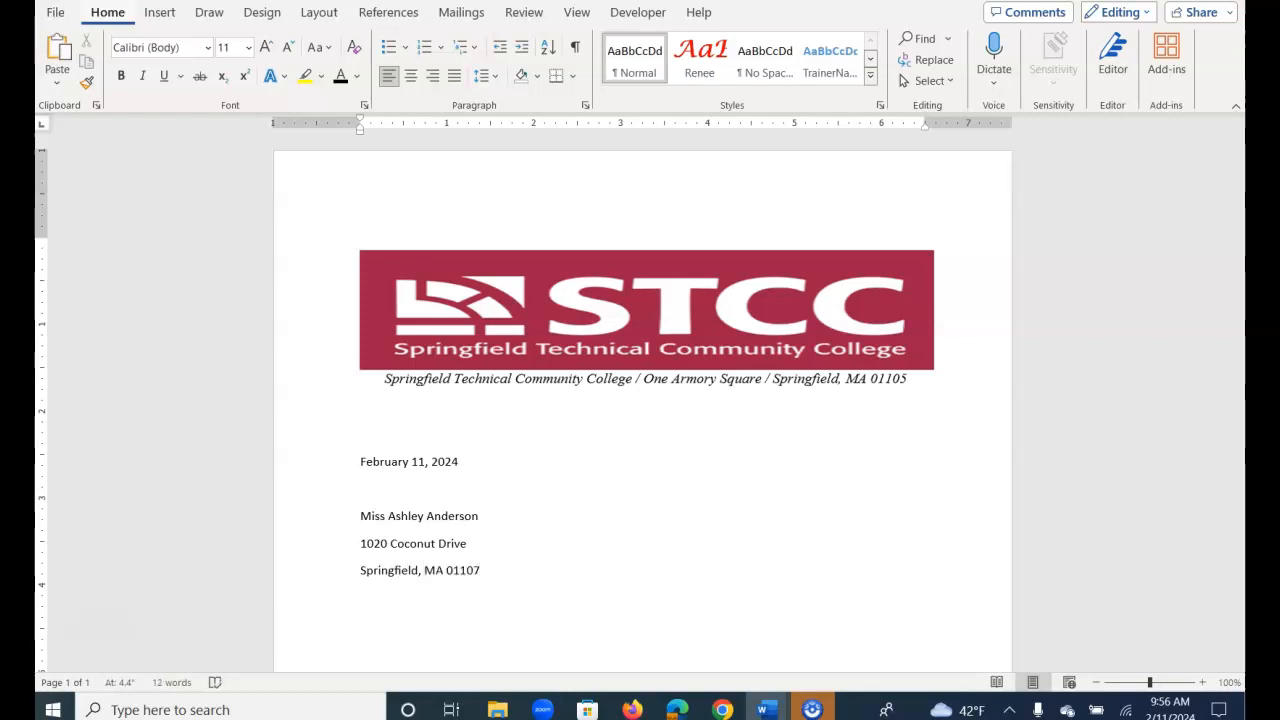
text(Dear Miss Anderson:)
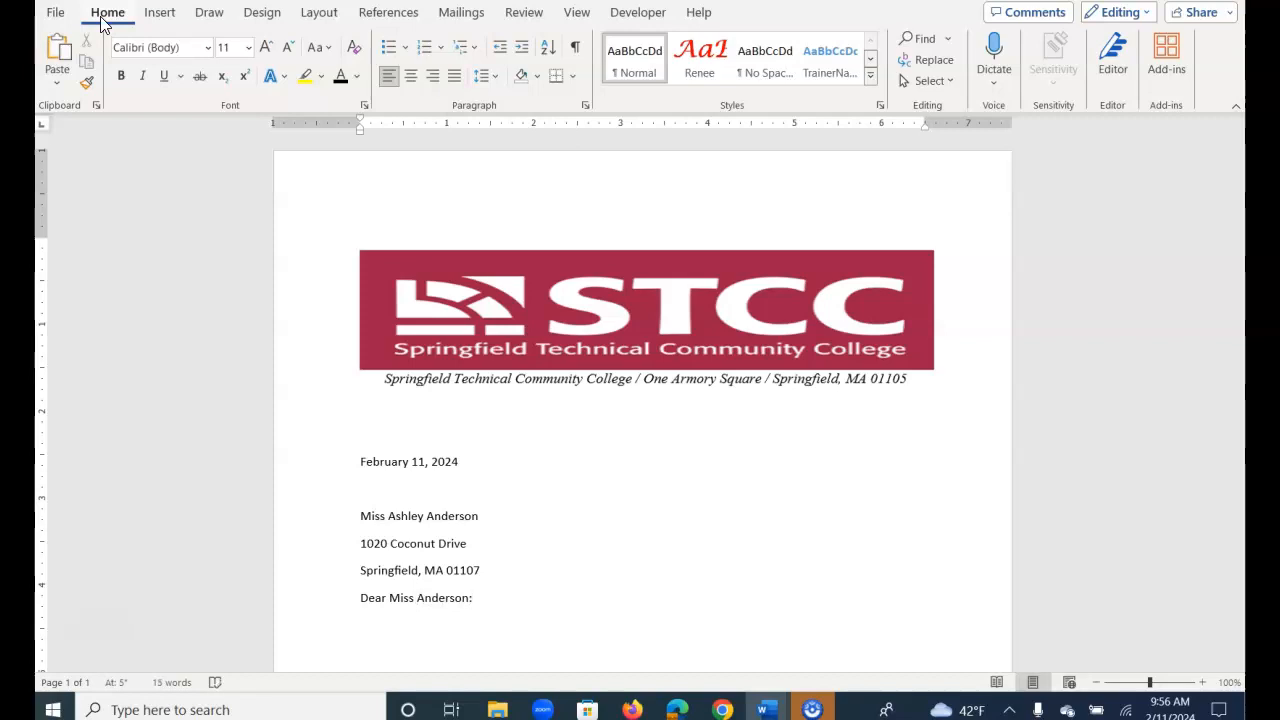
key(Return)
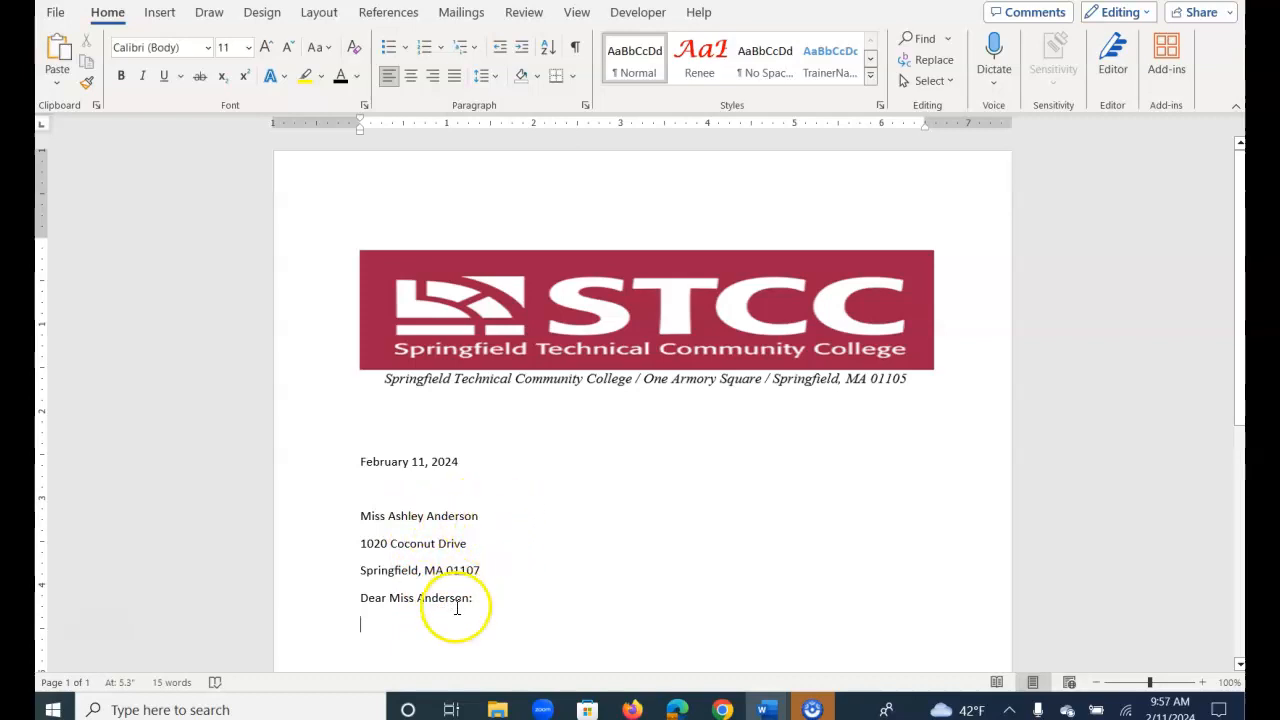
click(490, 516)
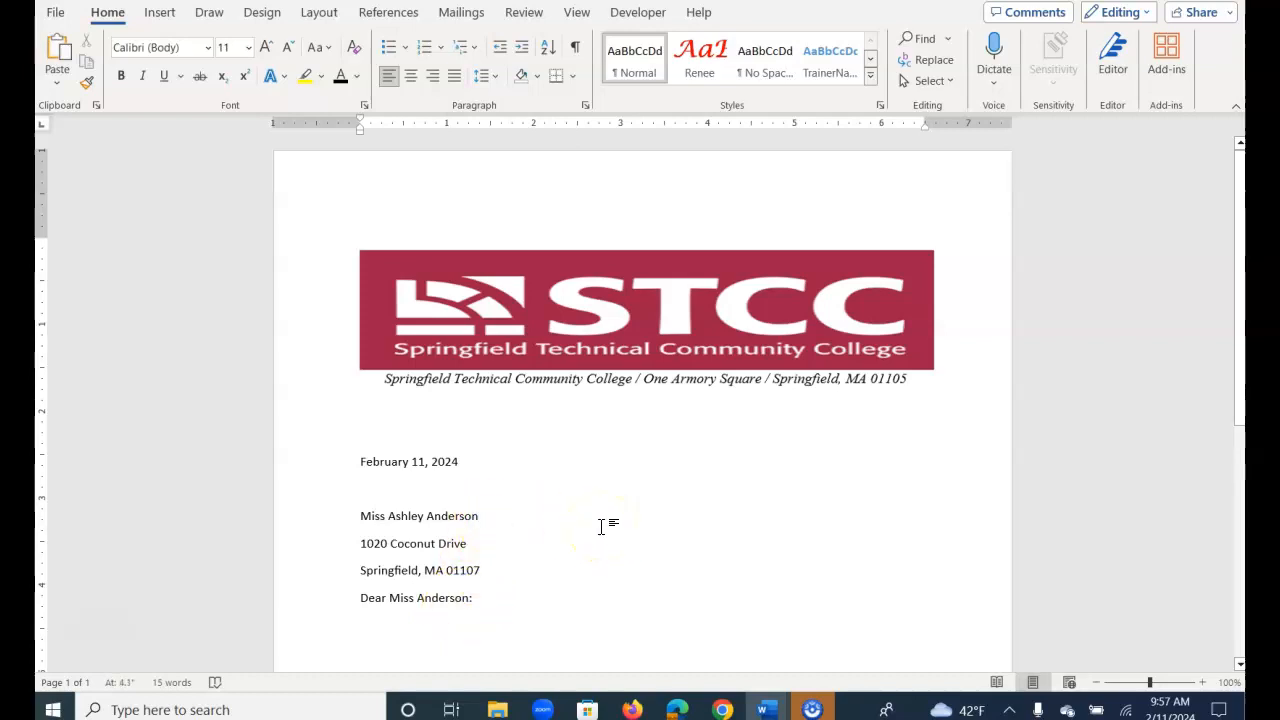
key(Delete)
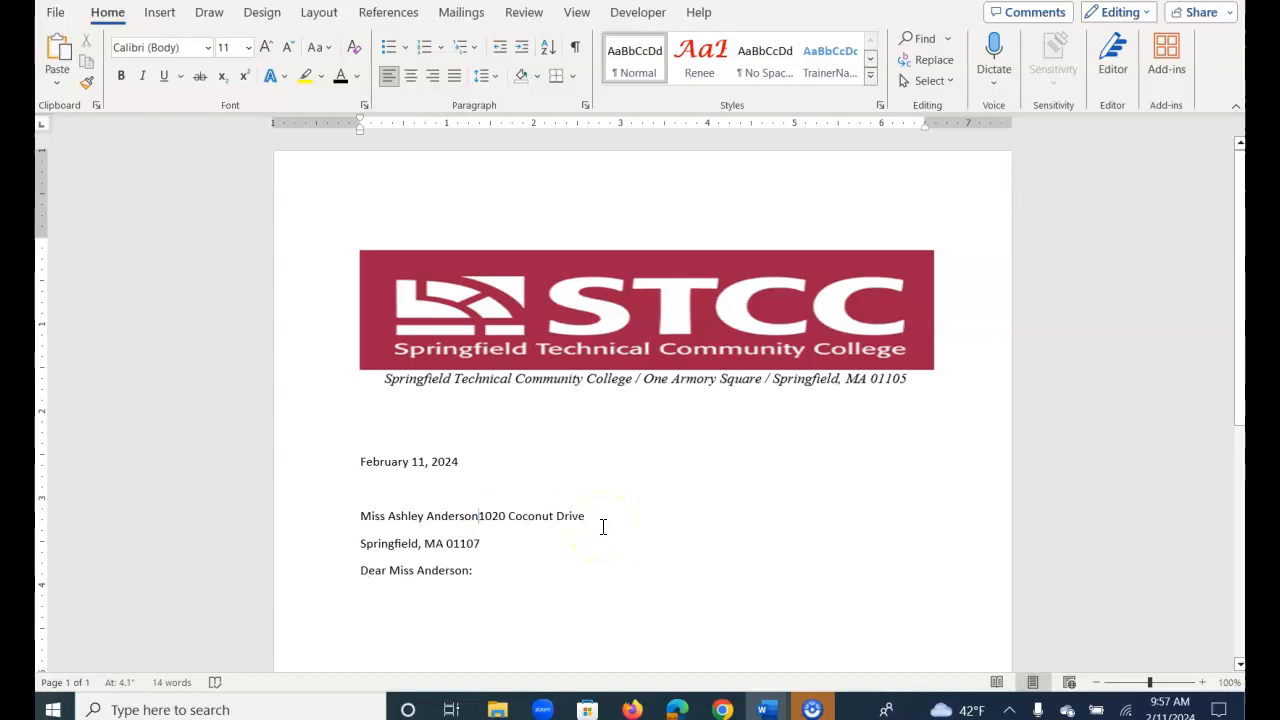
key(shift+Return)
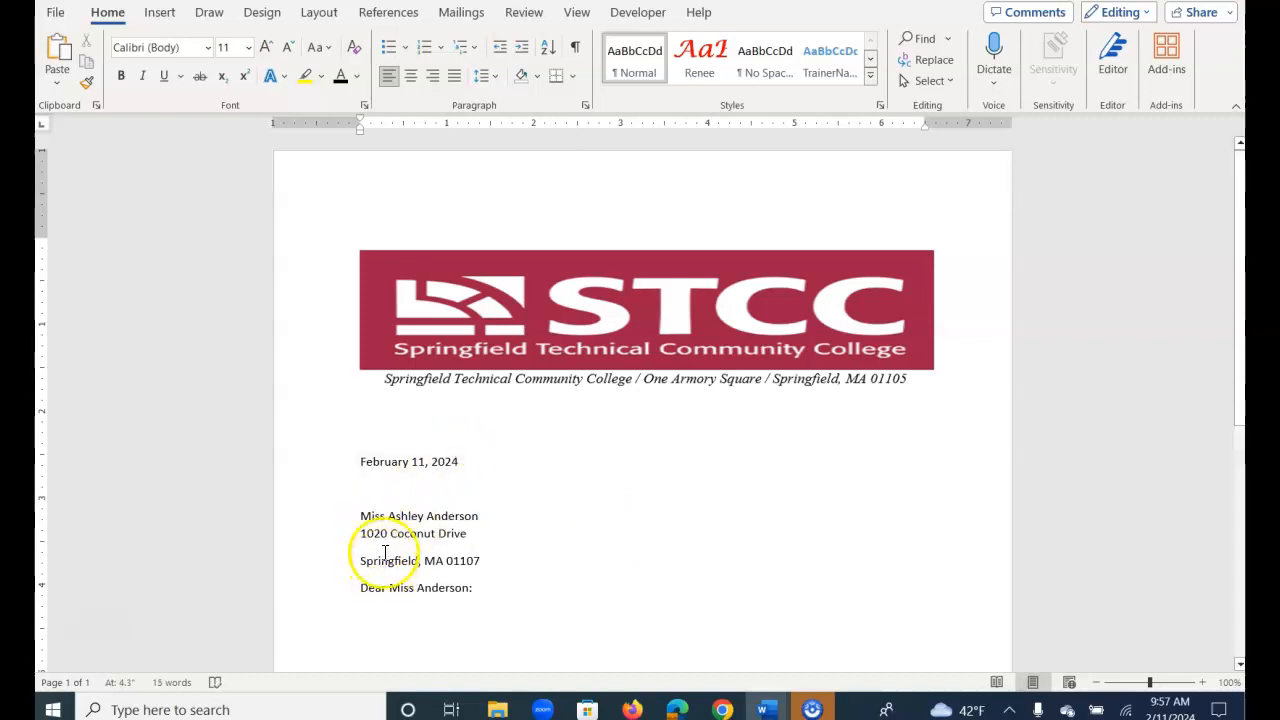
click(482, 533)
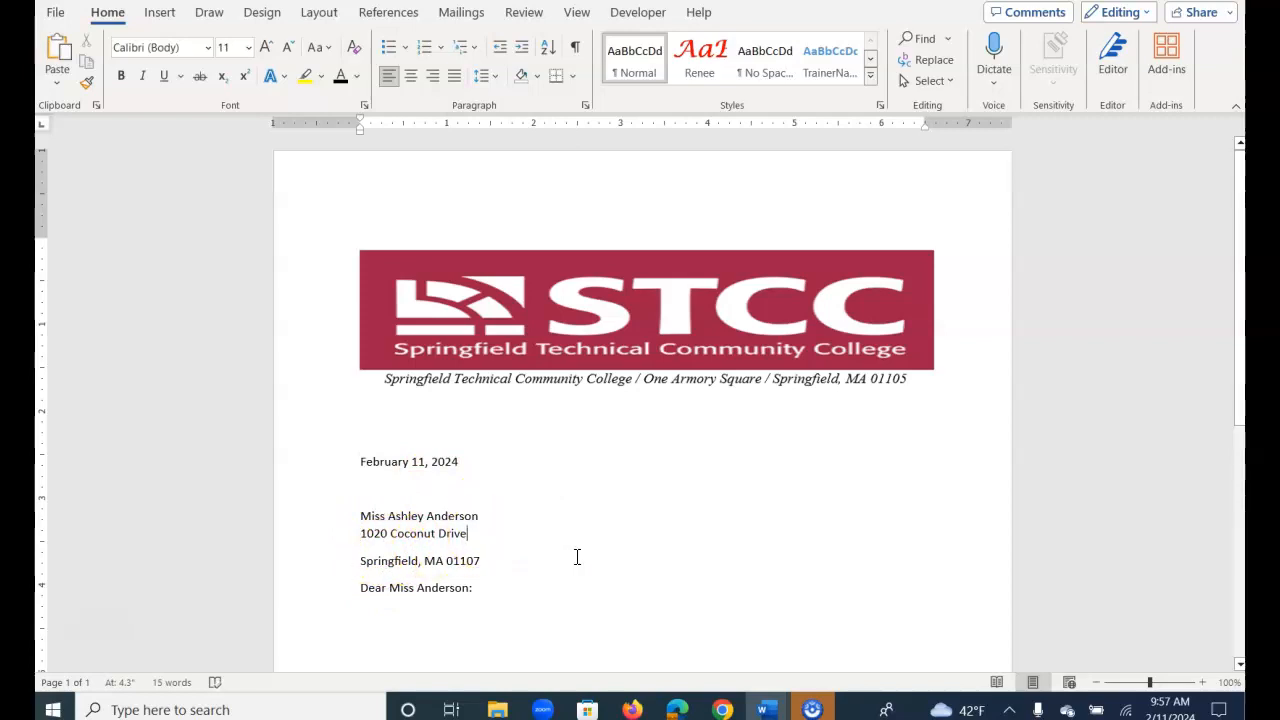
key(Delete)
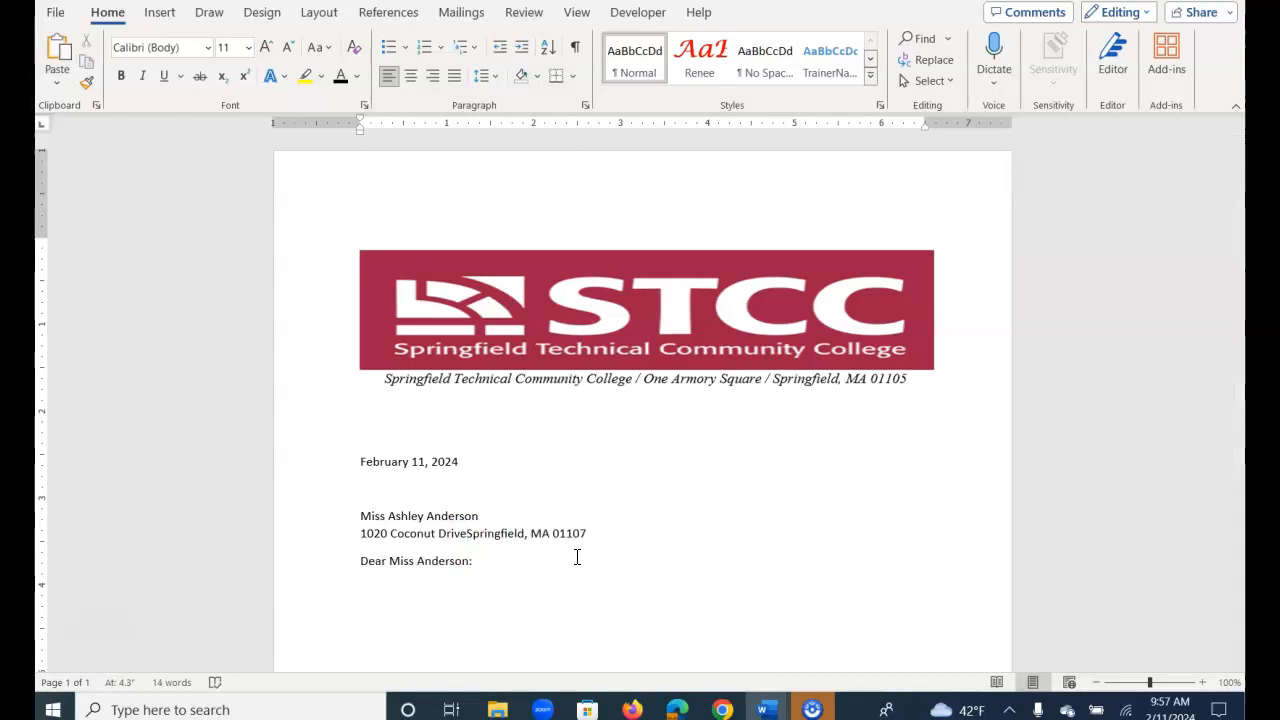
key(shift+Return)
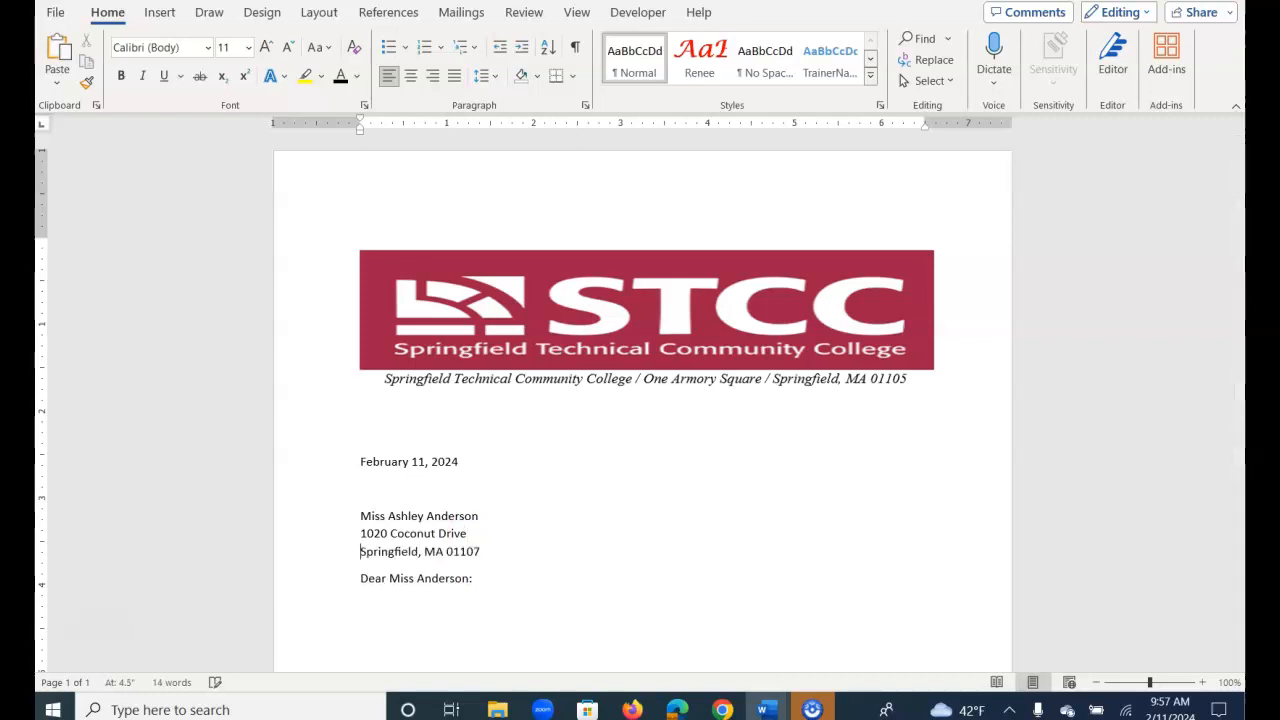
click(383, 606)
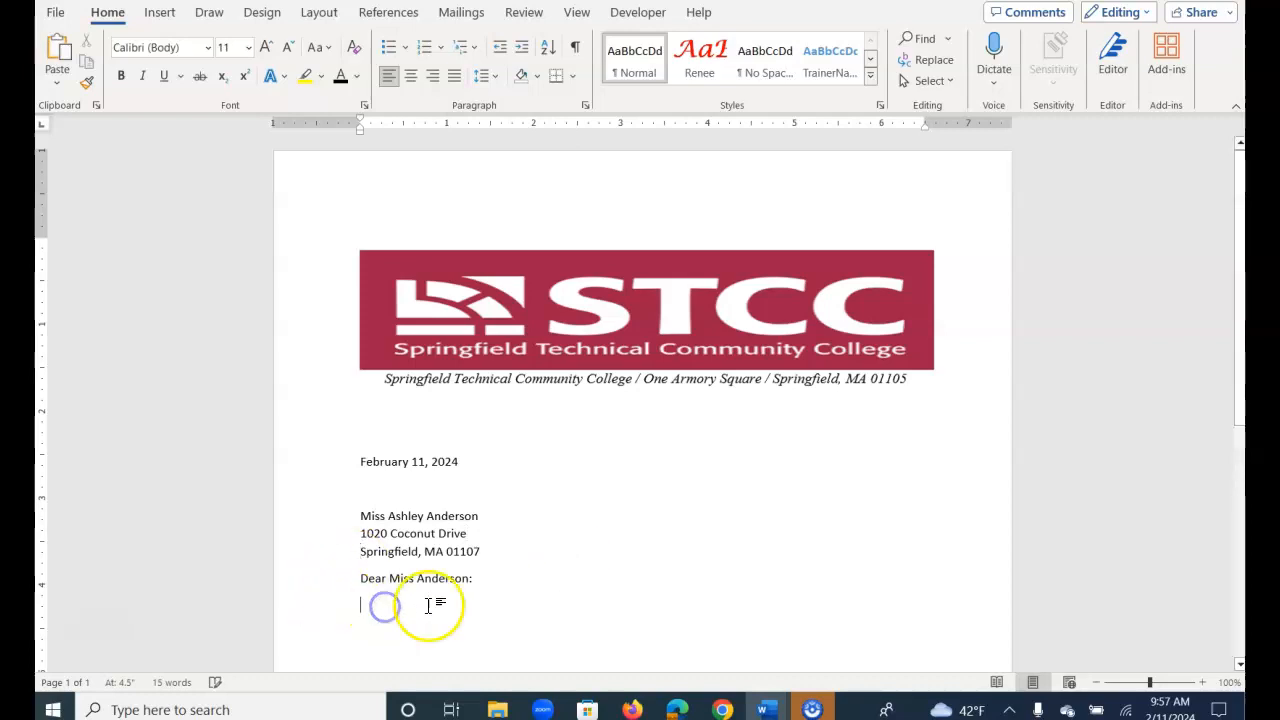
click(577, 48)
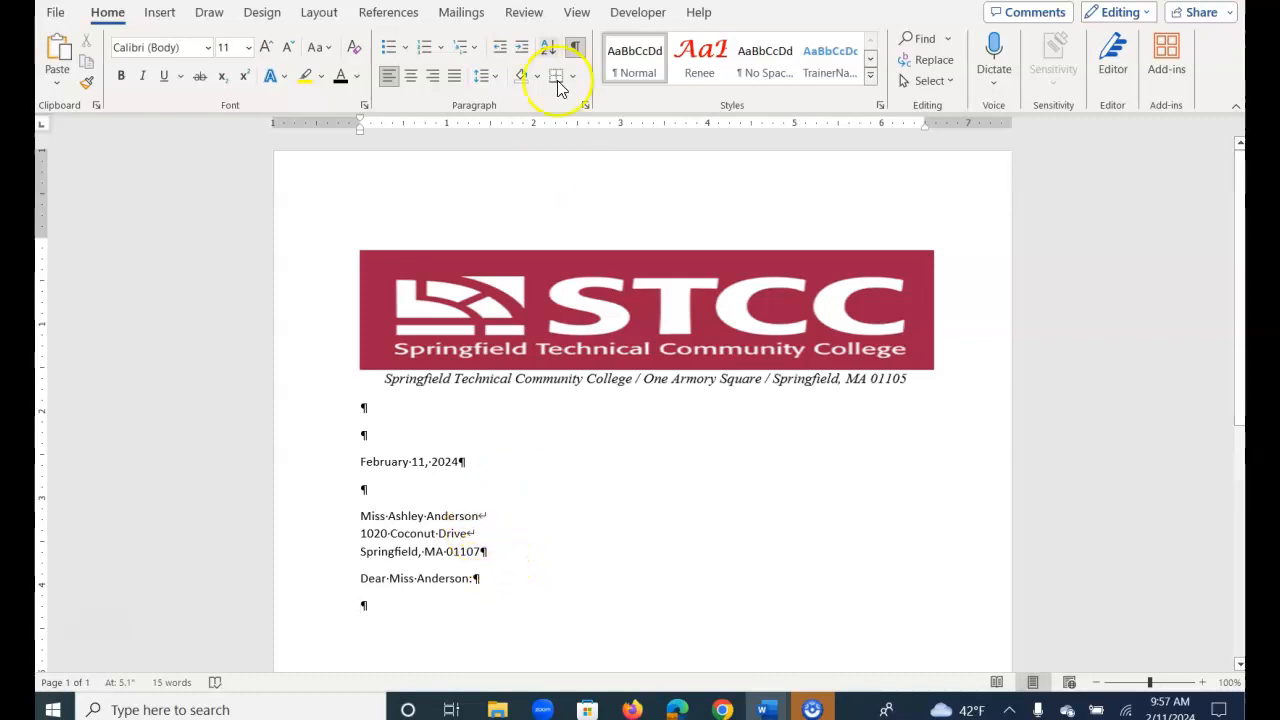
click(576, 48)
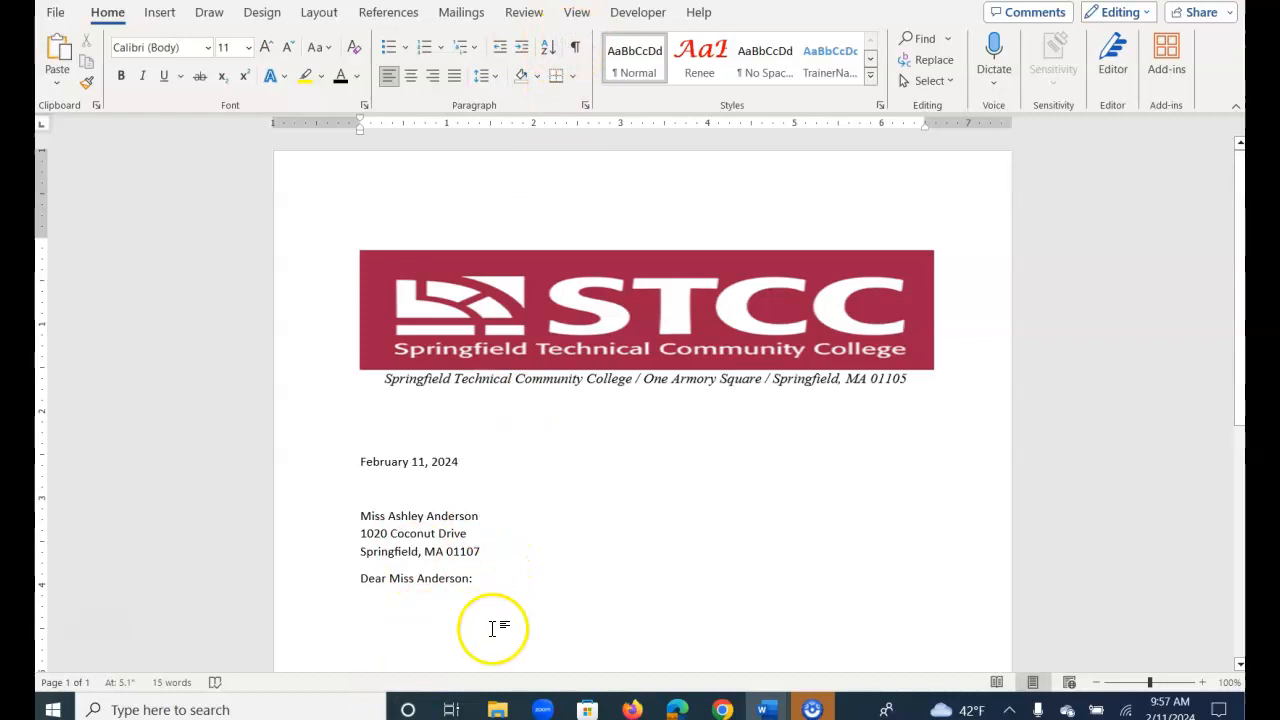
scroll(500, 612, down, 2)
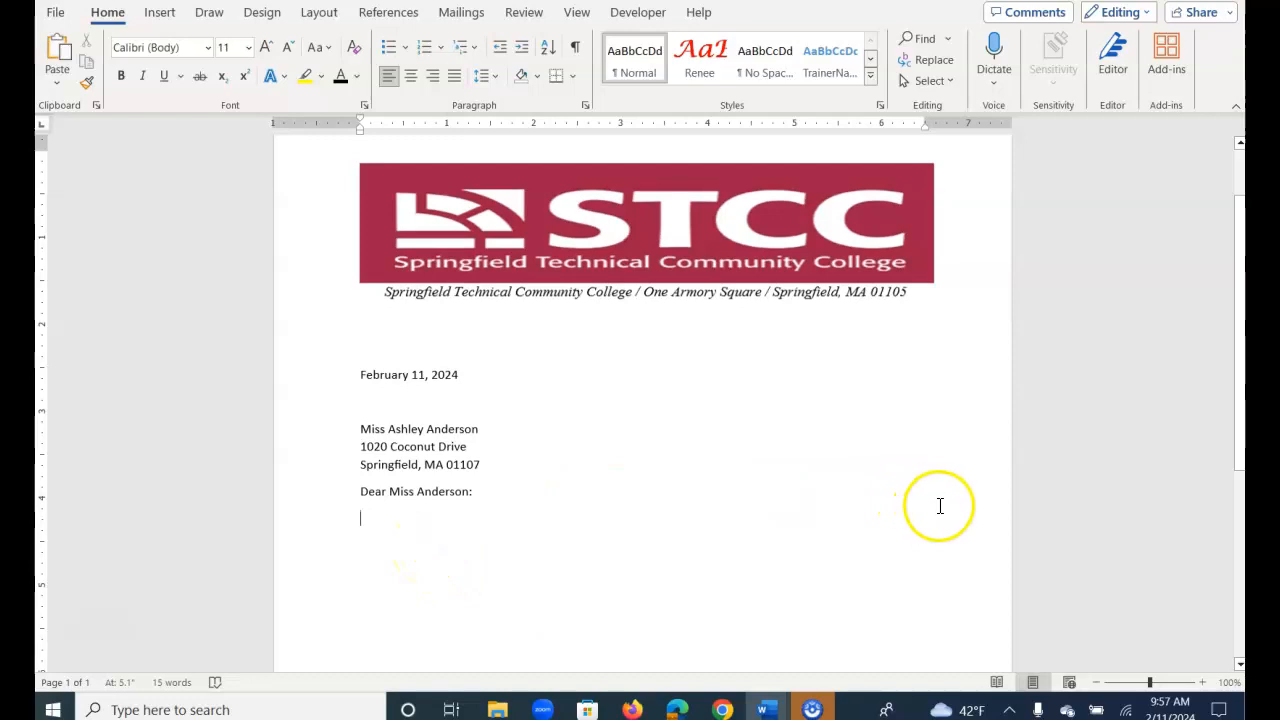
- Paste the three-paragraph letter body, closing and signature lines below the salutation
click(395, 555)
key(ctrl+v)
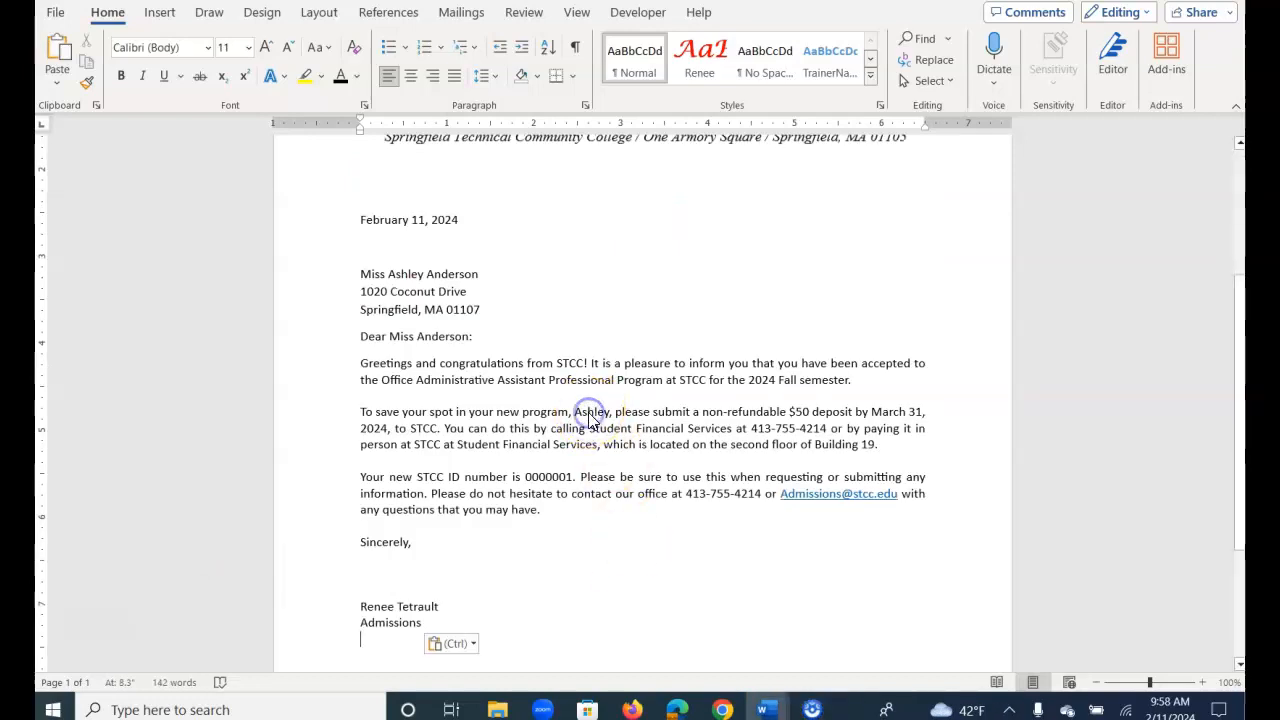
click(592, 411)
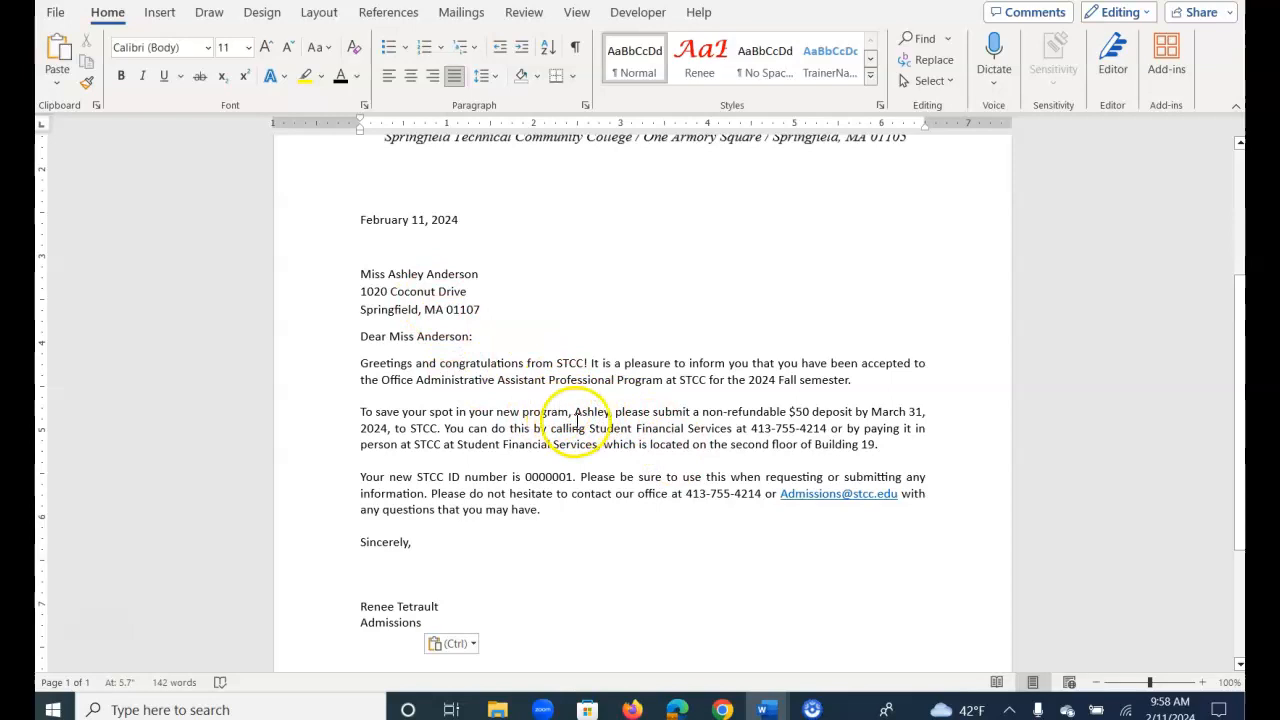
scroll(499, 554, down, 2)
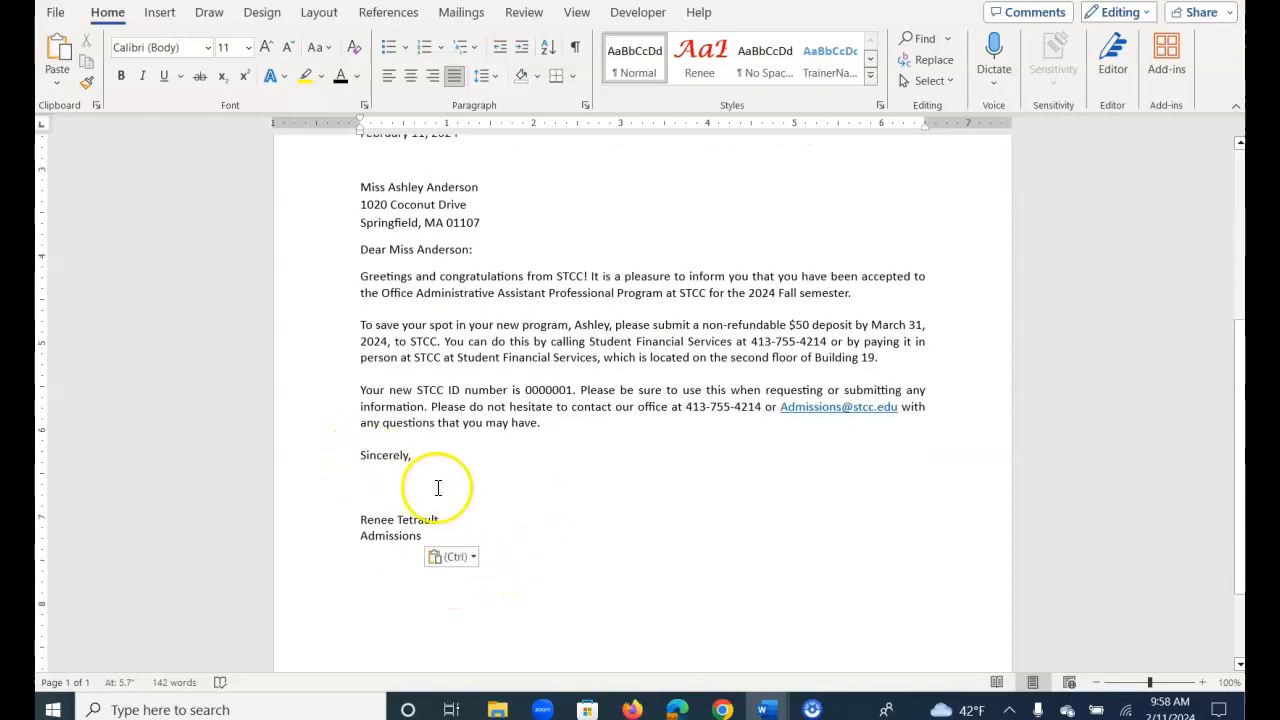
- Replace the pasted closing with 'Sincerely,', blank lines, the signer's name, and 'Admission' on a line break beneath
key(ctrl+z)
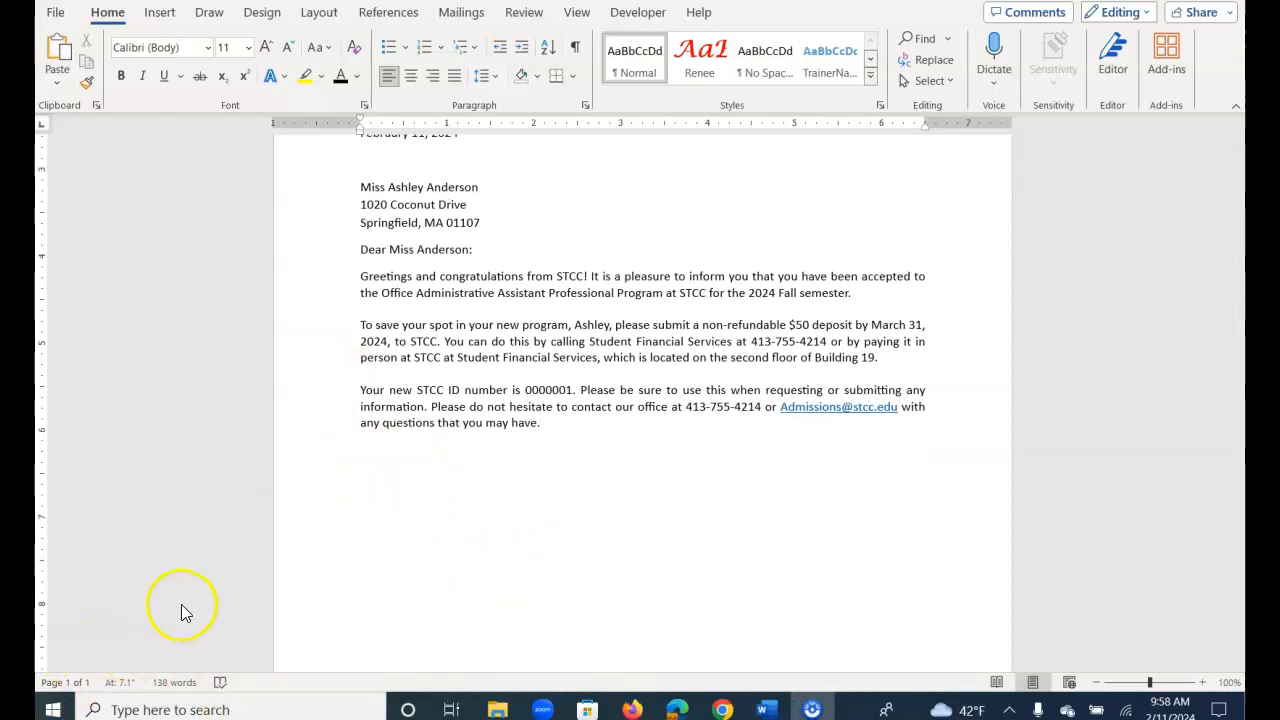
click(410, 477)
text(Sincerely,)
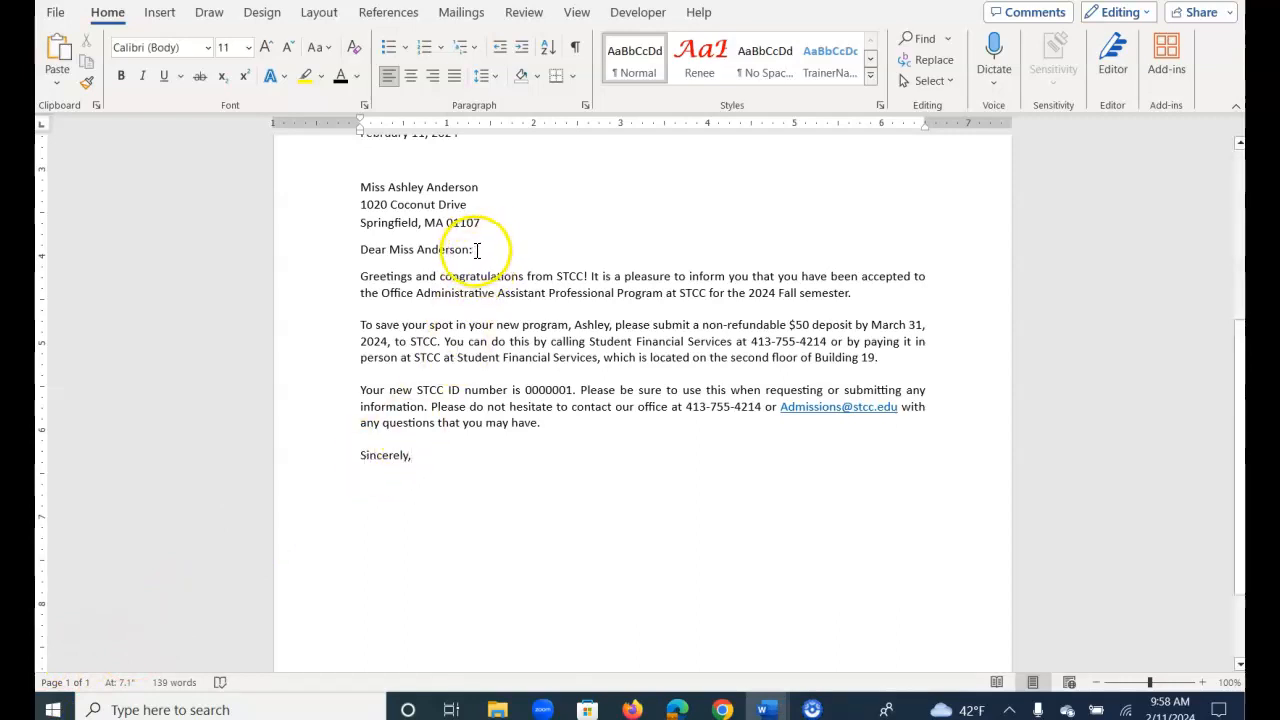
key(Return)
key(Return)
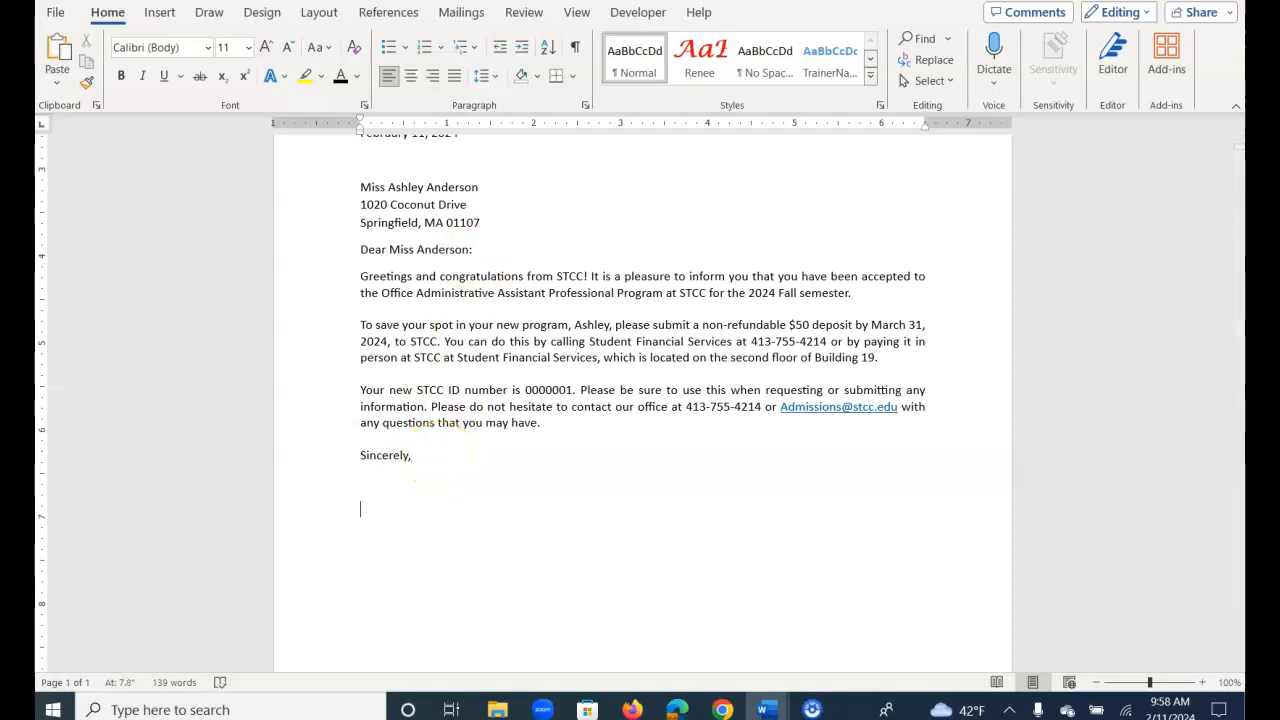
text(Admission)
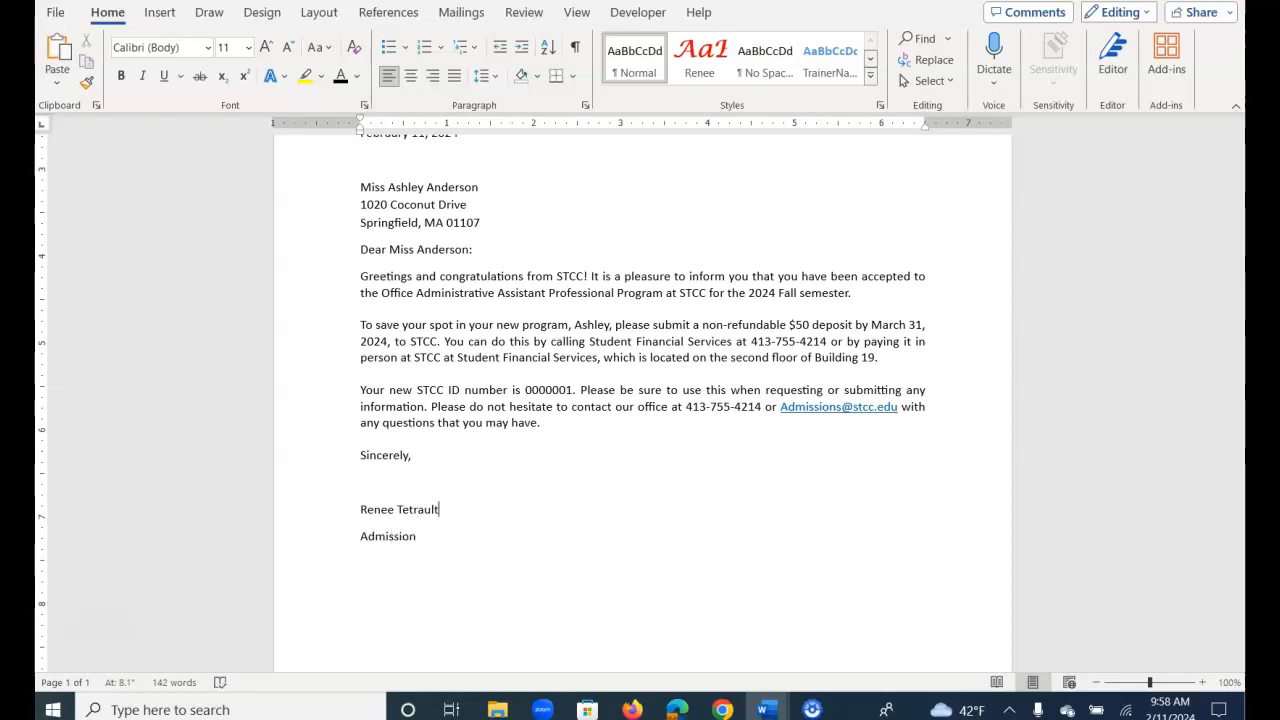
key(Delete)
key(shift+Return)
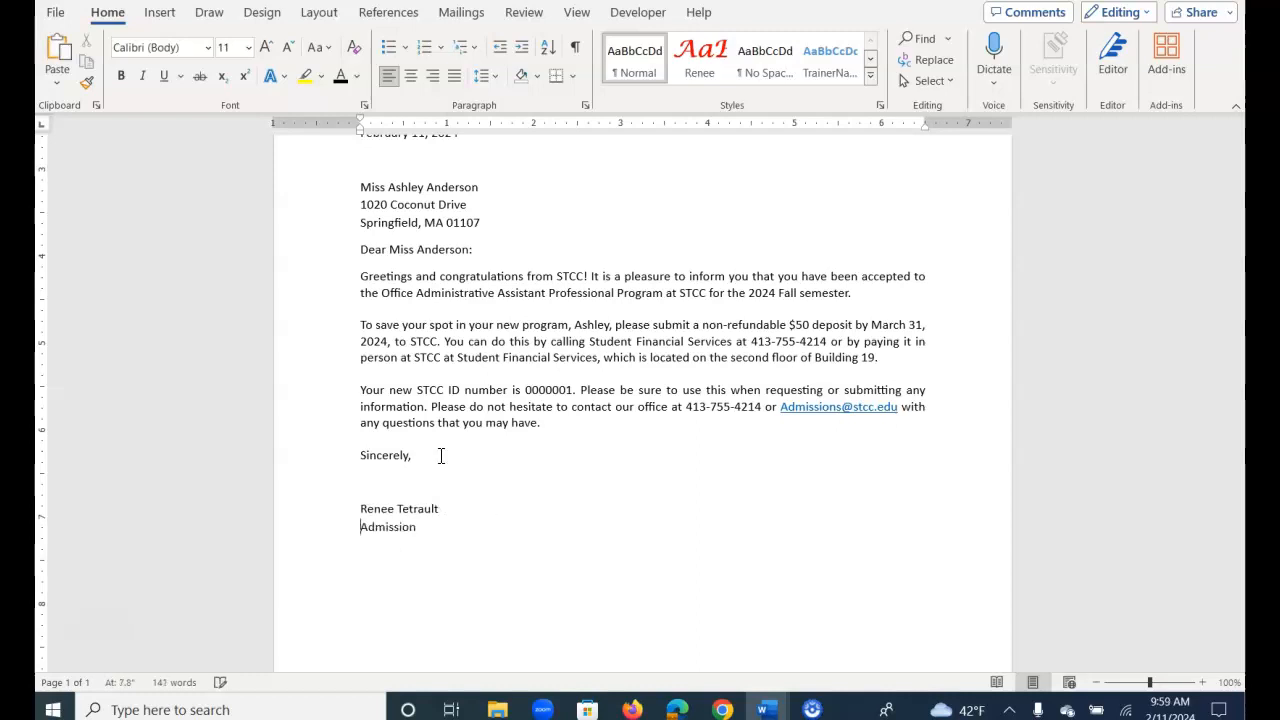
scroll(450, 440, up, 3)
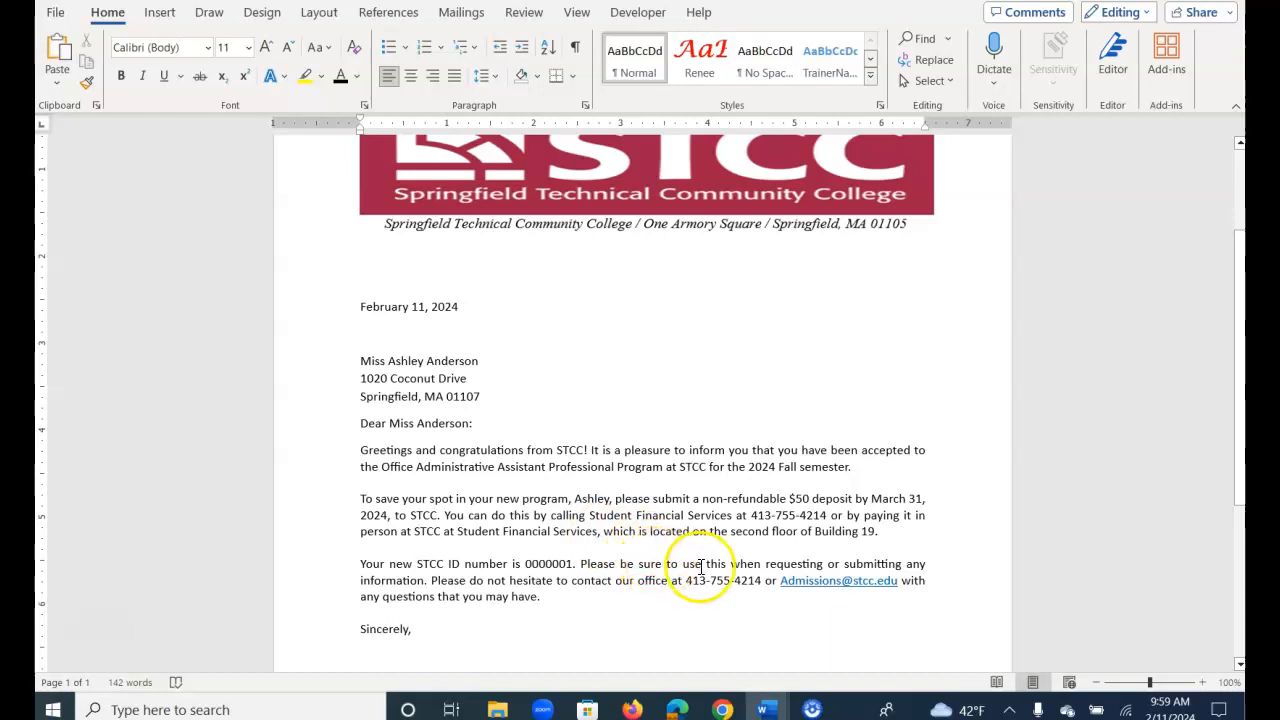
scroll(741, 541, down, 1)
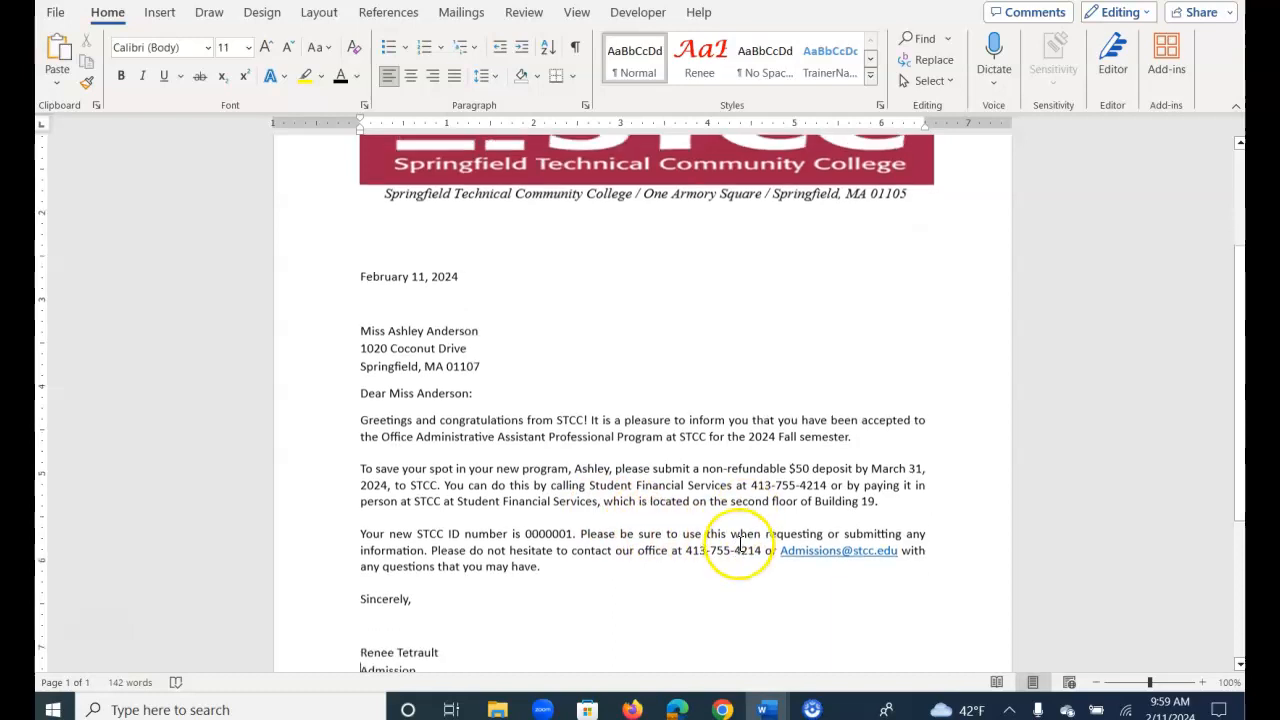
scroll(720, 515, down, 1)
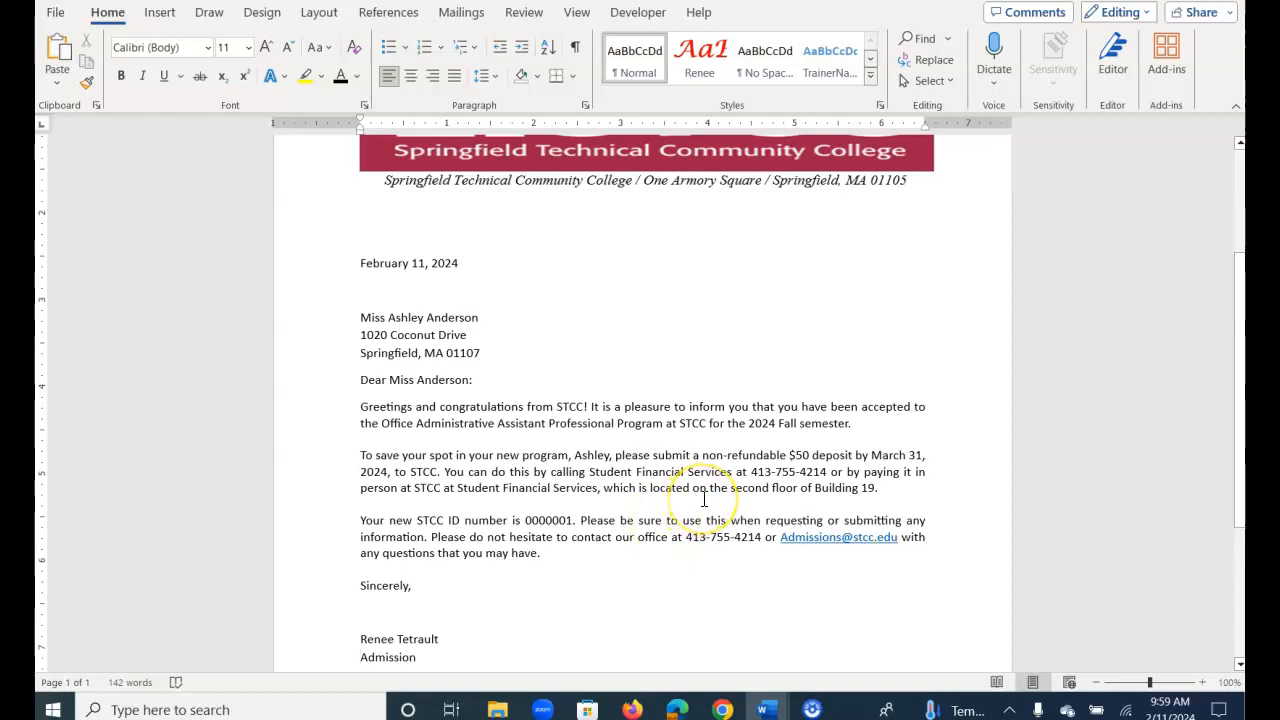
scroll(677, 492, up, 4)
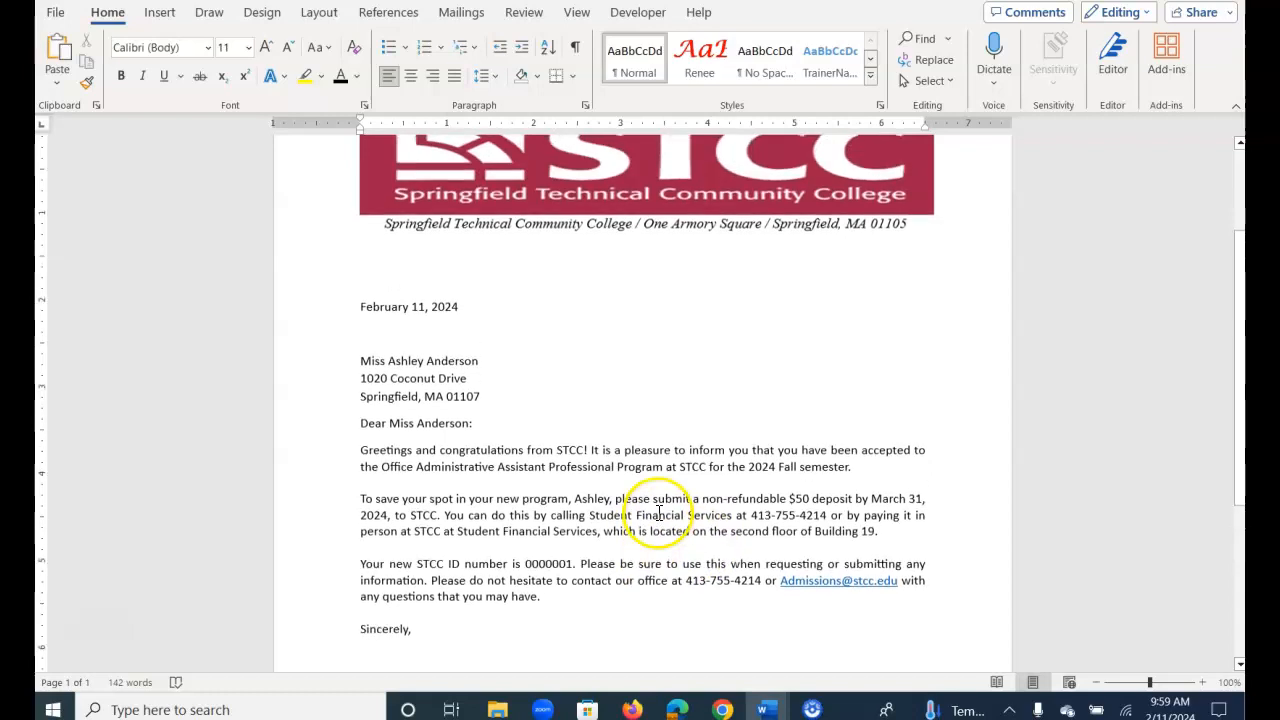
- Preview the letter with View > One Page, then return to 100% zoom
click(577, 12)
click(633, 60)
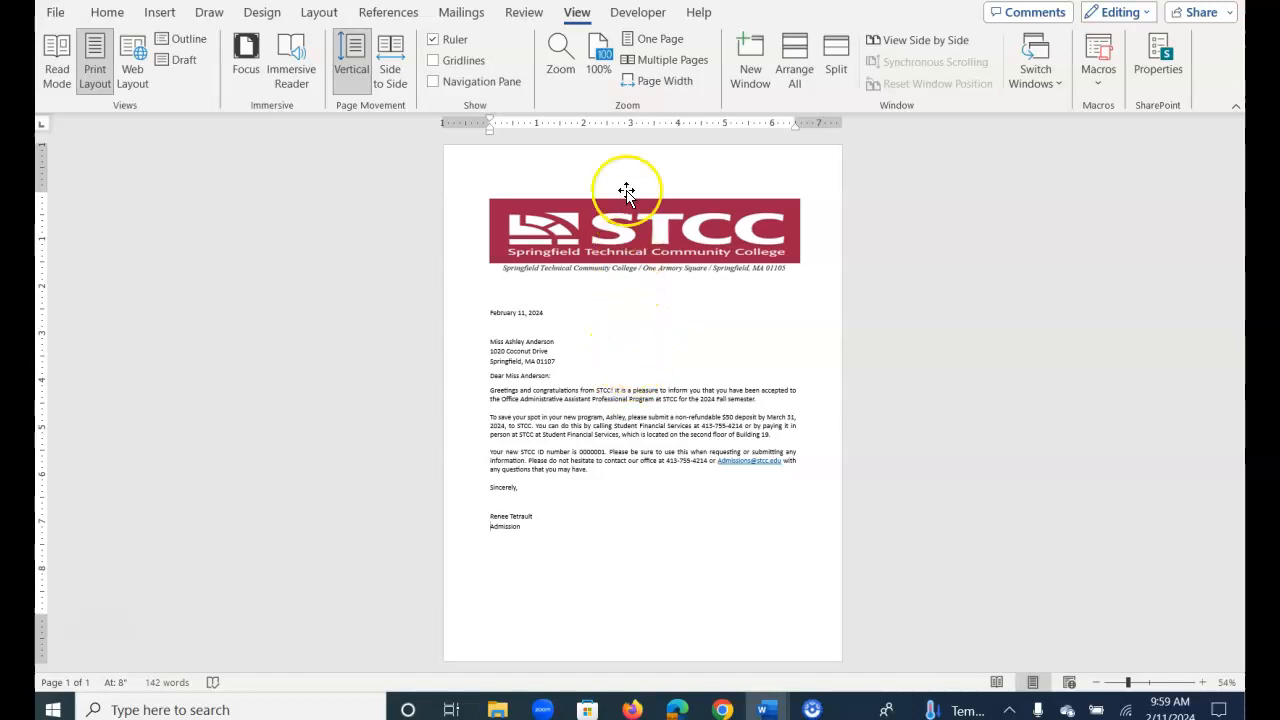
click(600, 68)
scroll(646, 502, up, 5)
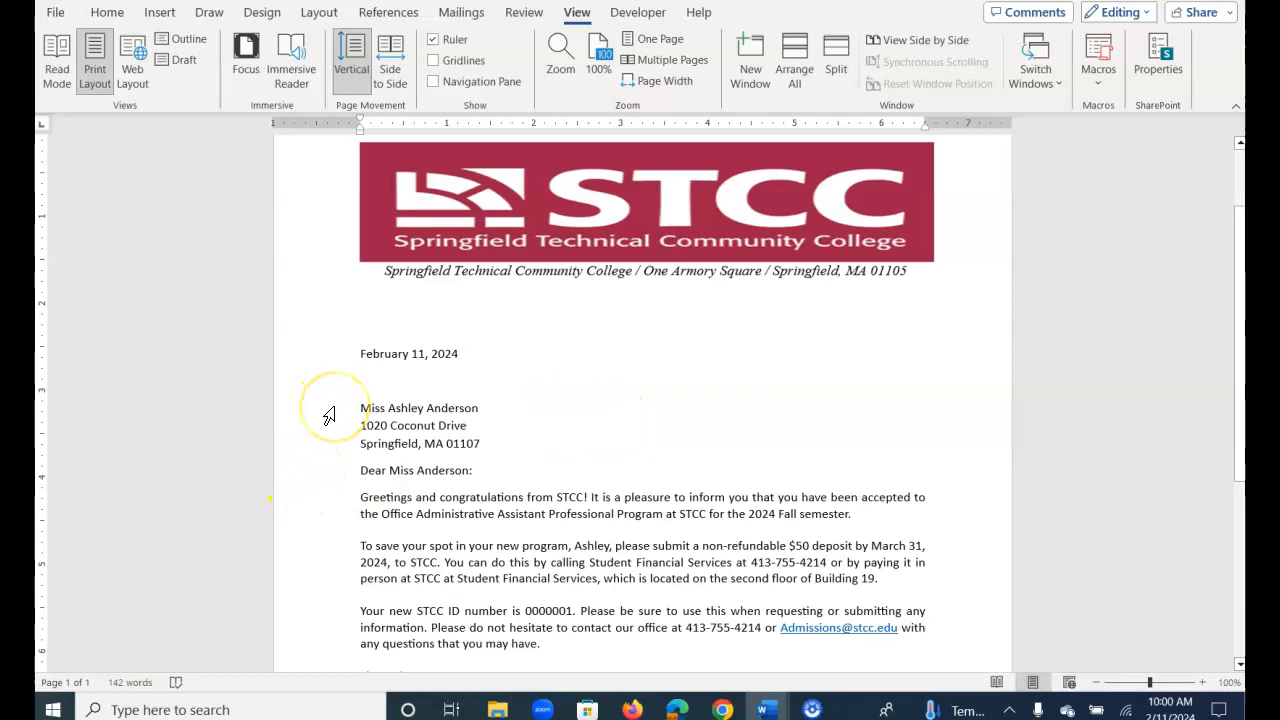
- Create an envelope from the selected three-line inside address and add it to the document
drag(330, 413, 337, 443)
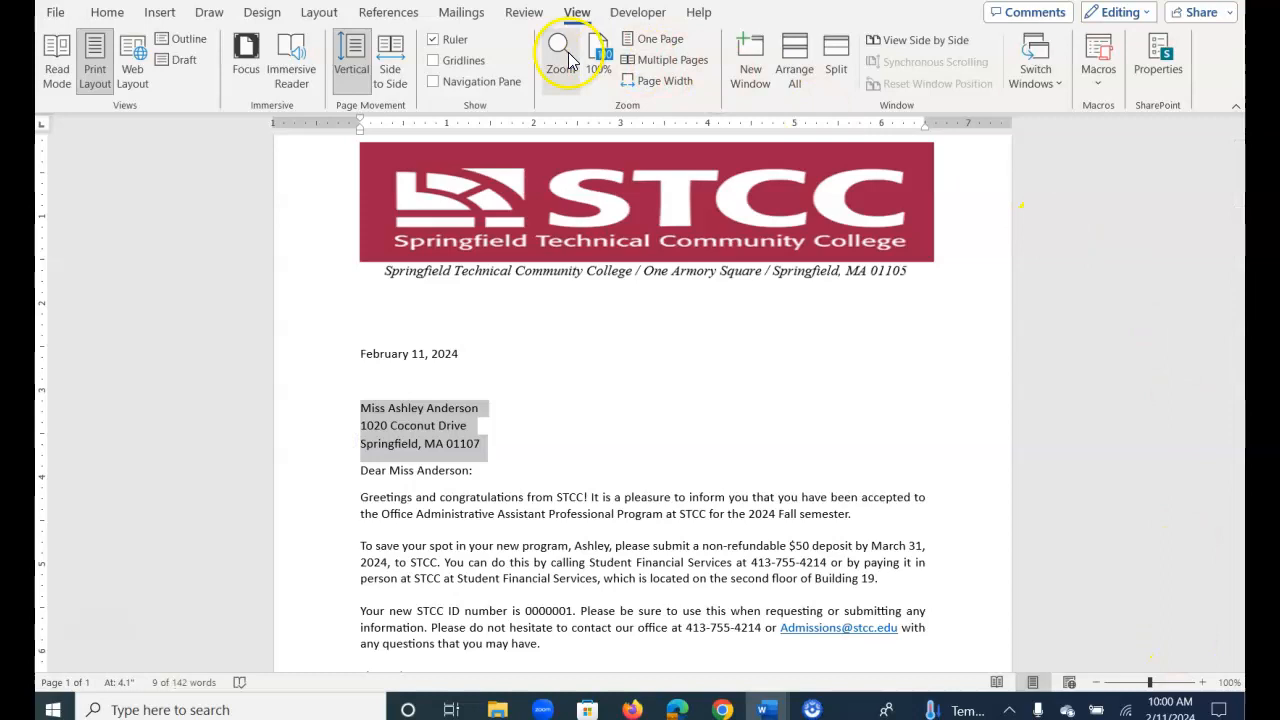
click(461, 14)
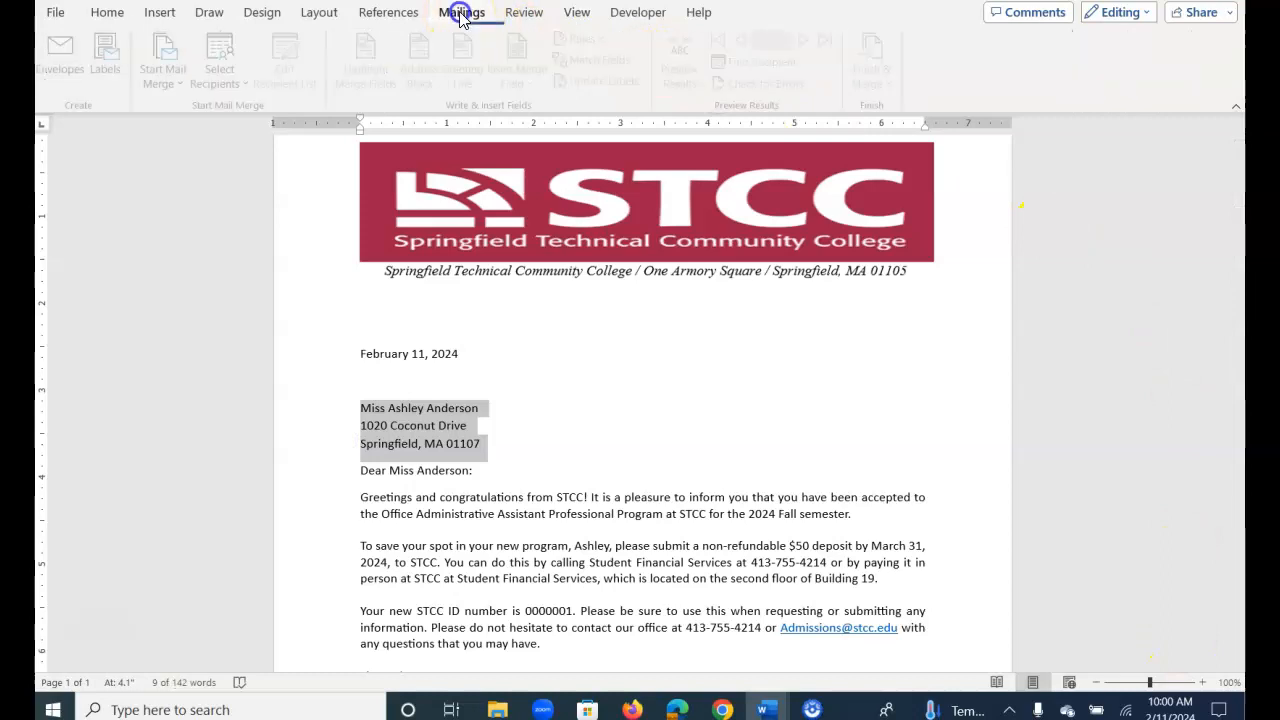
click(66, 50)
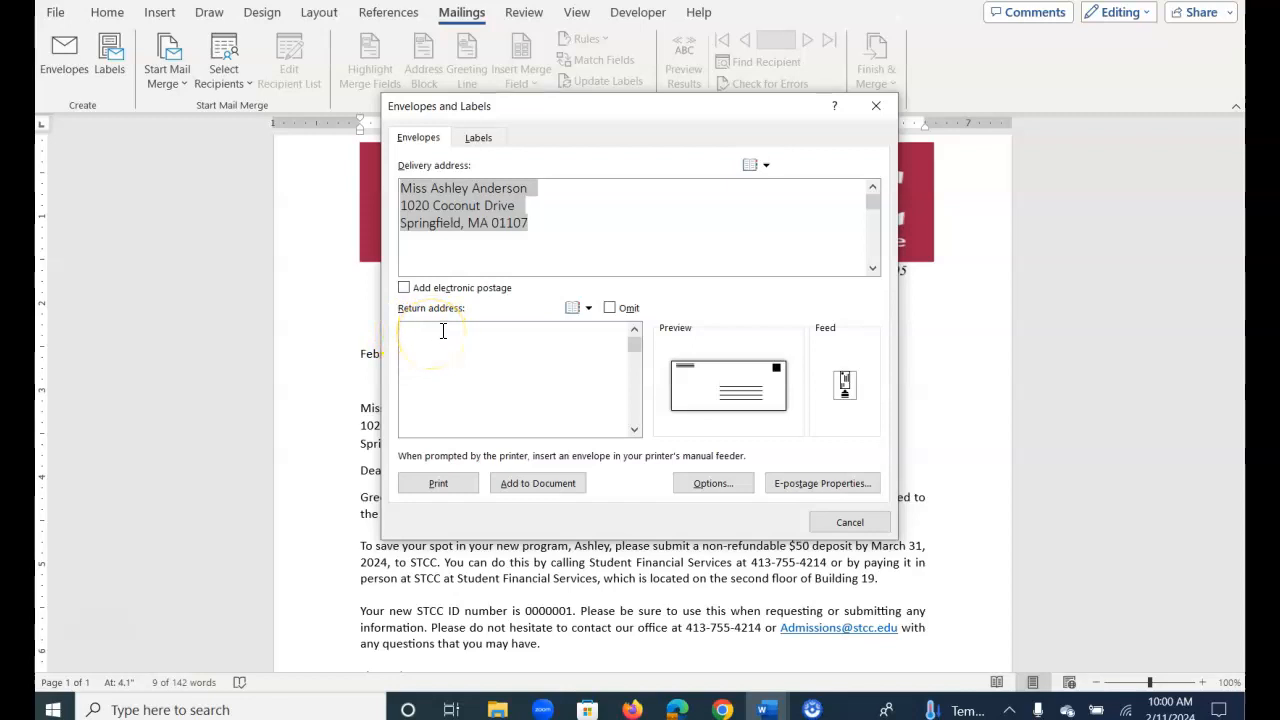
click(540, 487)
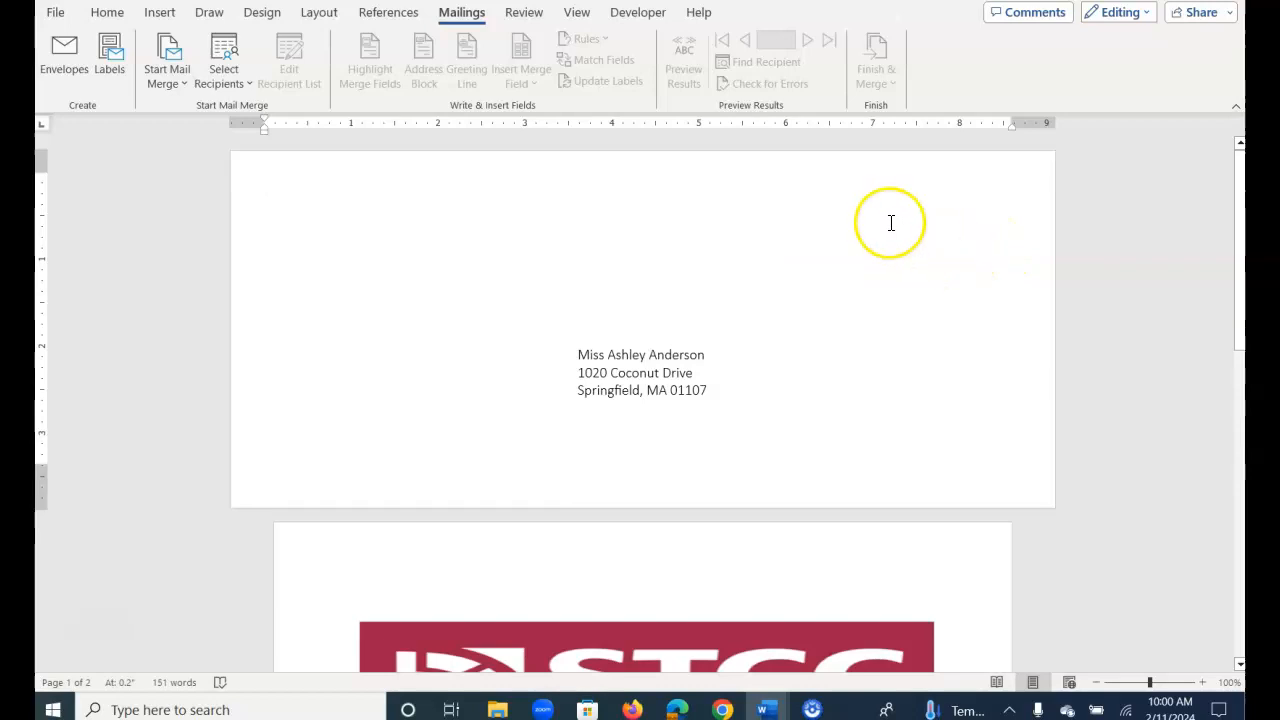
scroll(879, 238, down, 10)
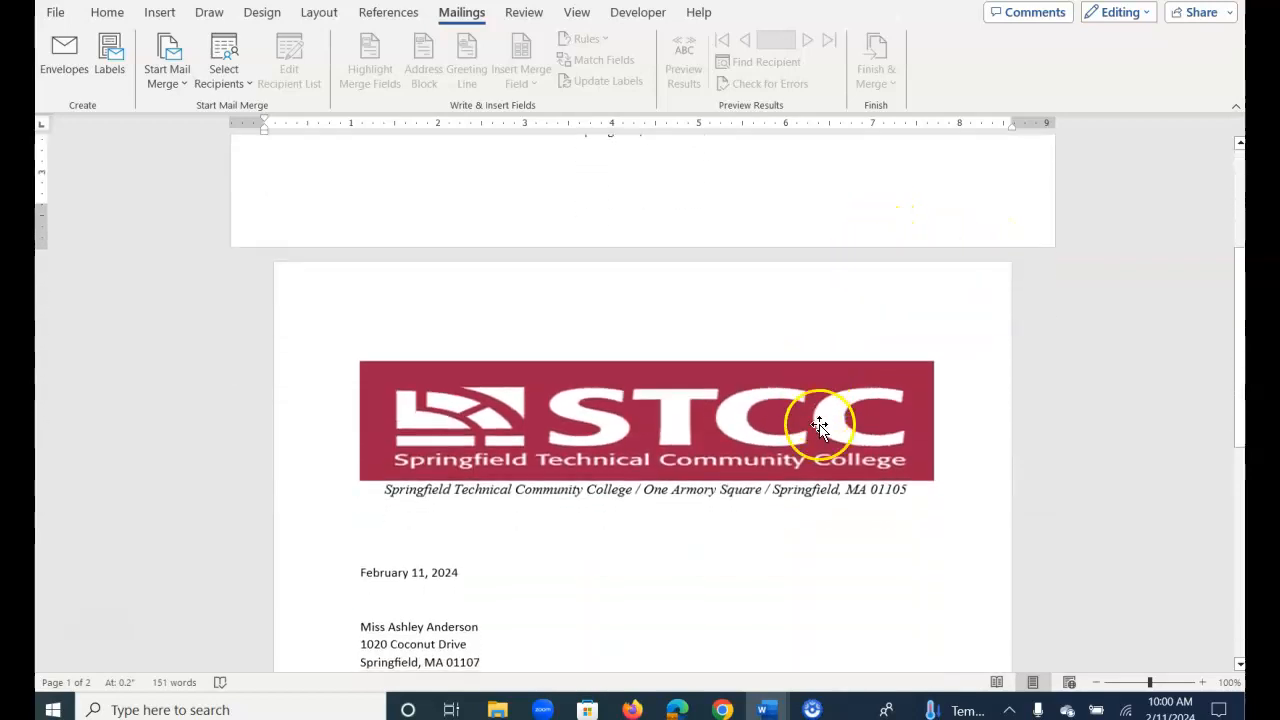
scroll(825, 497, down, 2)
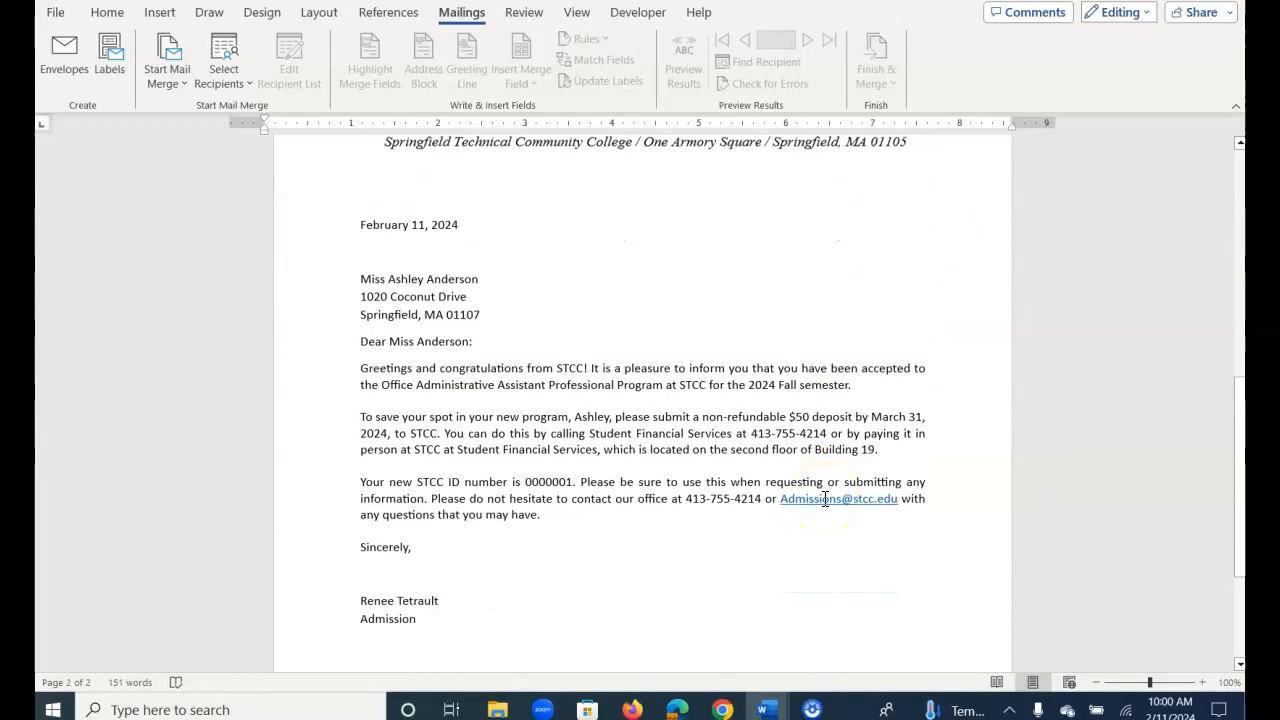